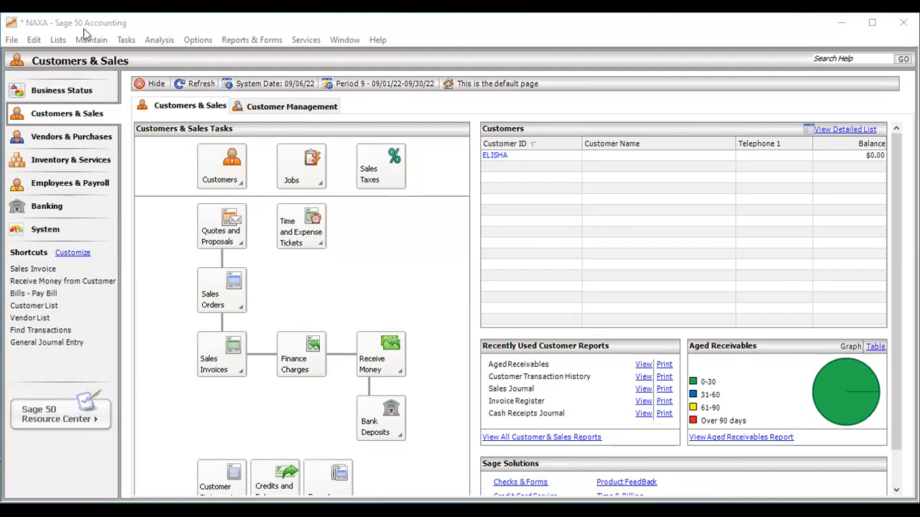
Step: Browse the Analysis, Edit and Maintain menus, then settle on the File menu's company commands
left_click(13, 41)
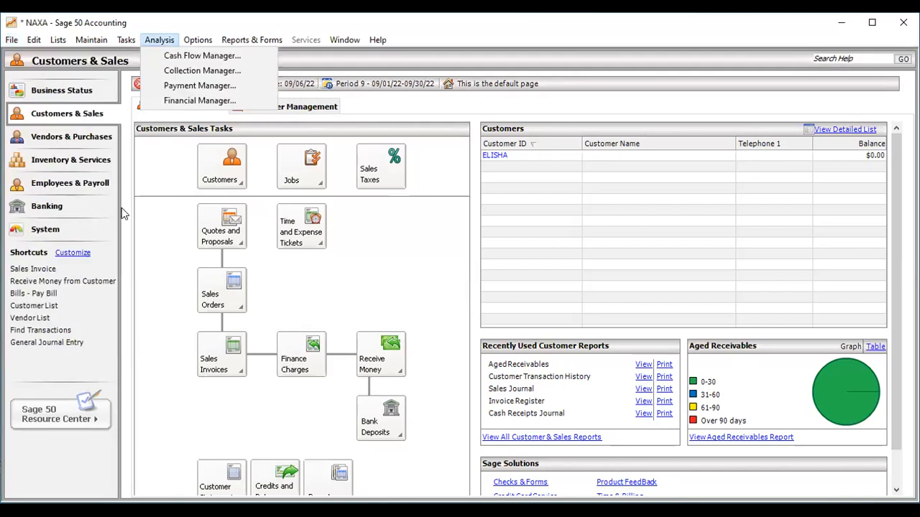
left_click(148, 176)
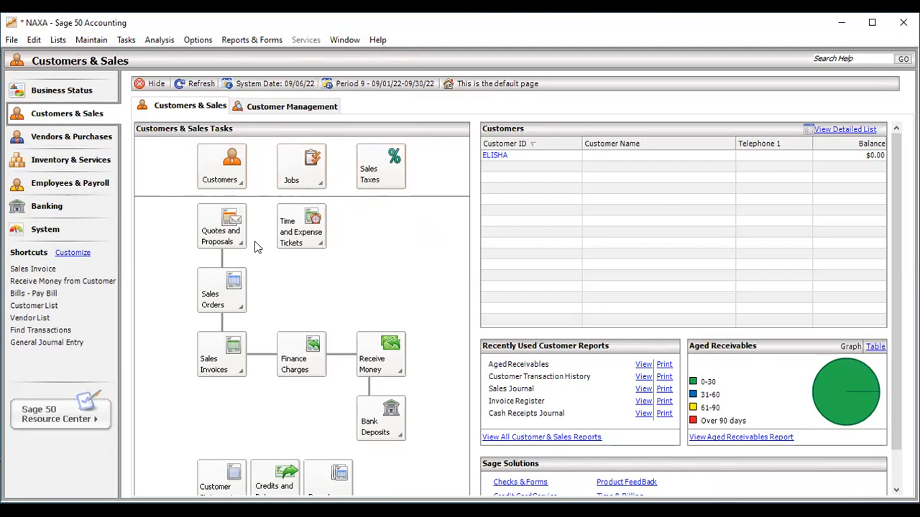
left_click(12, 41)
key("Right")
key("Right")
key("Right")
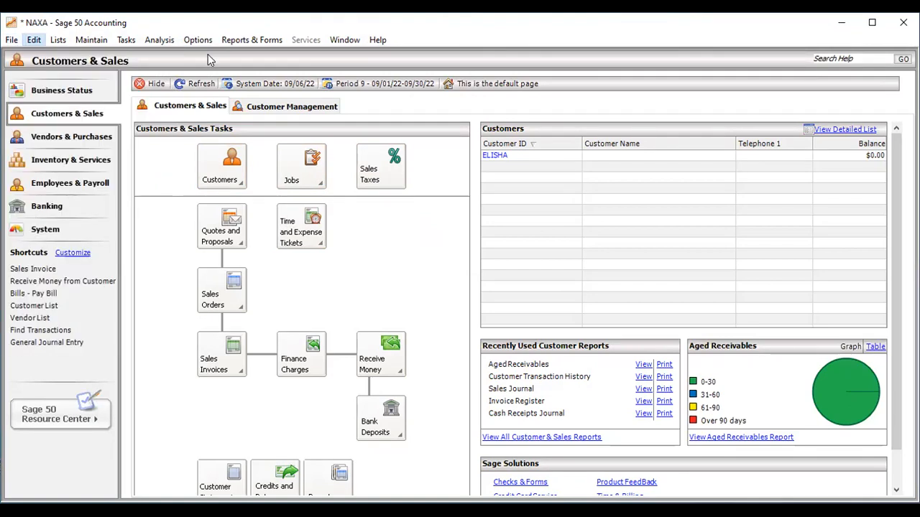
left_click(11, 43)
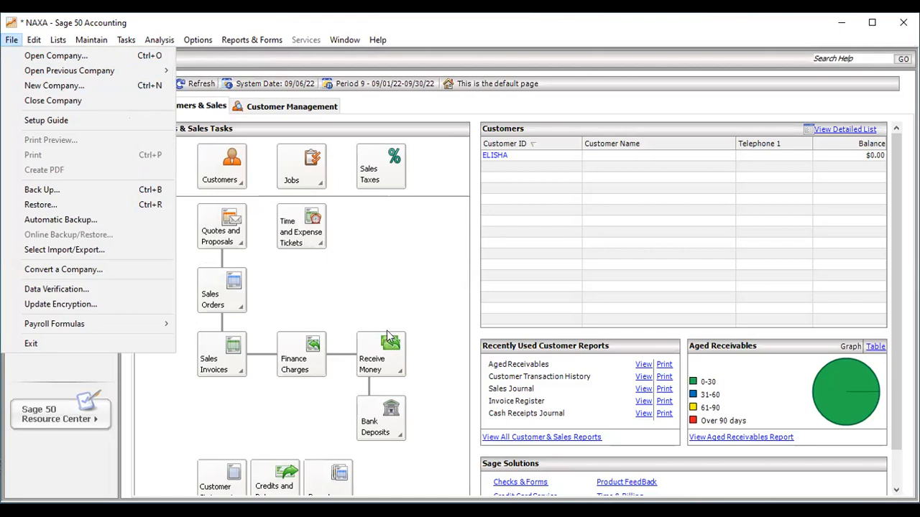
left_click(359, 291)
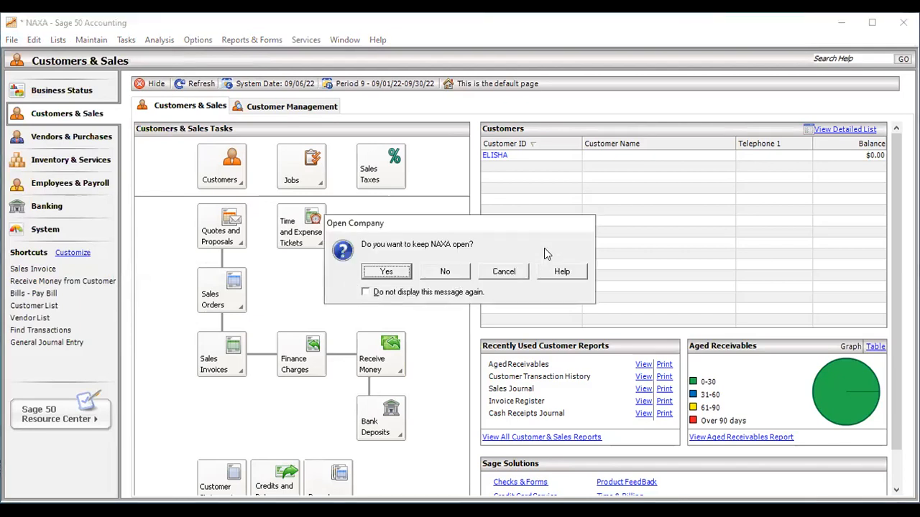
left_click(507, 271)
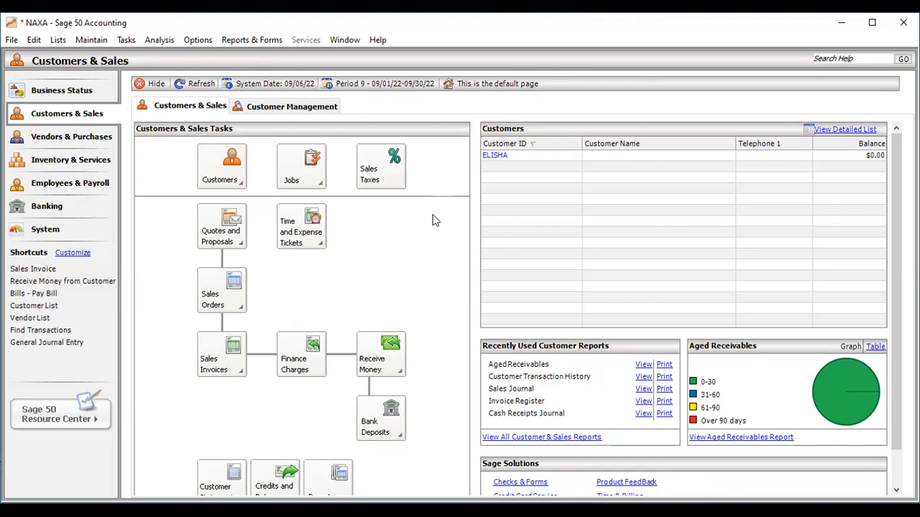
left_click(15, 41)
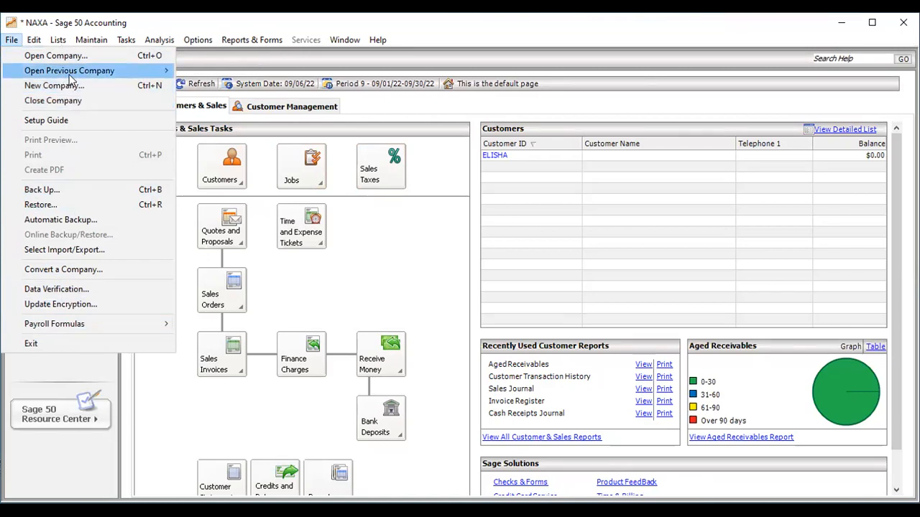
Step: Reopen NAXA from recent companies, then start a New Company while keeping NAXA open
mouse_move(71, 75)
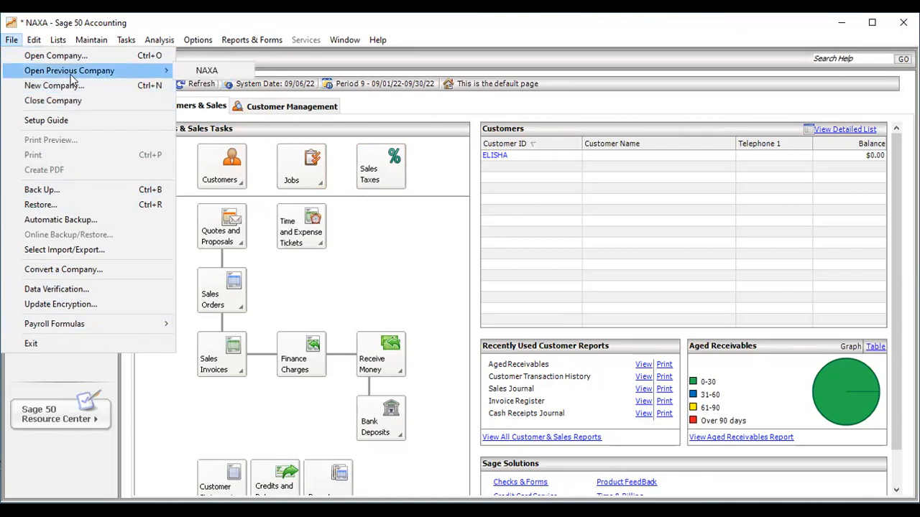
left_click(208, 70)
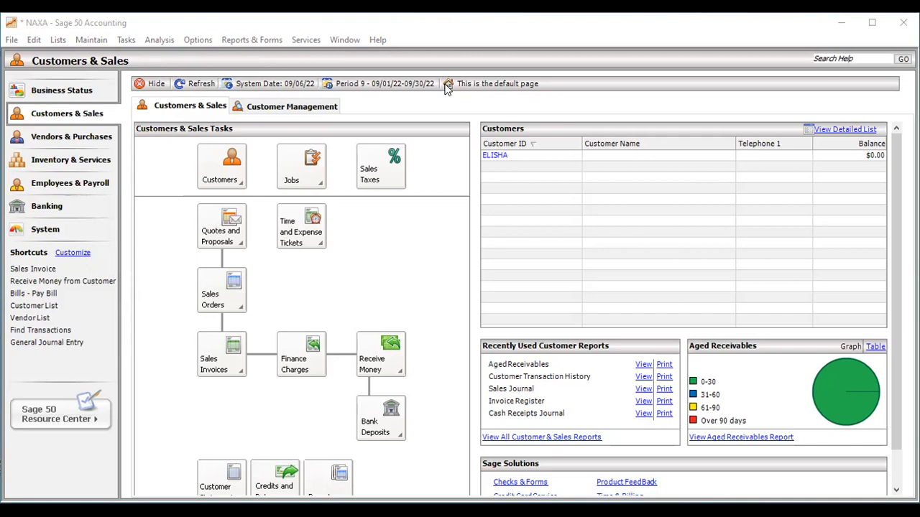
left_click(11, 40)
left_click(41, 86)
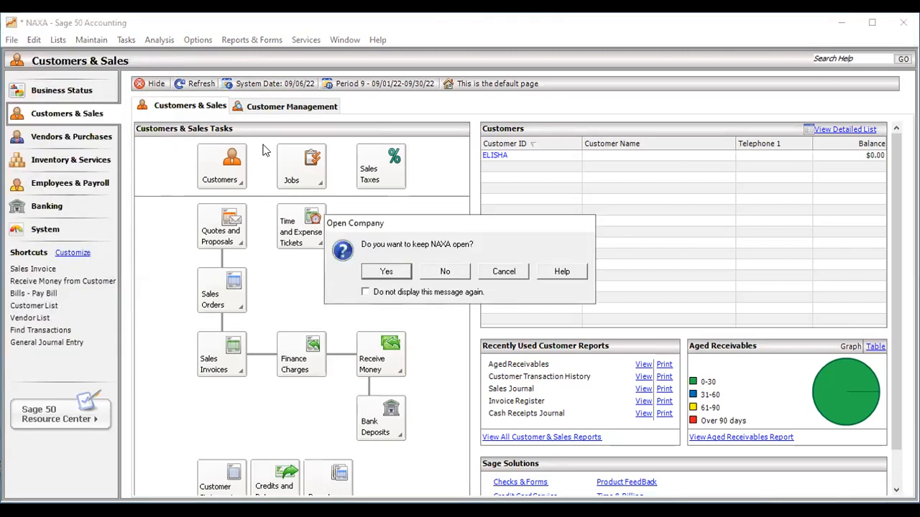
left_click(409, 271)
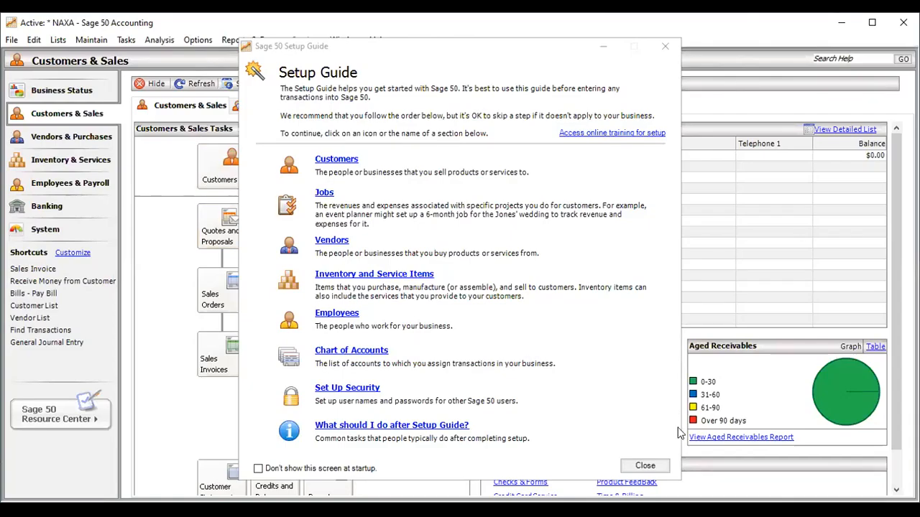
Step: Close the Sage 50 Setup Guide window
left_click(194, 410)
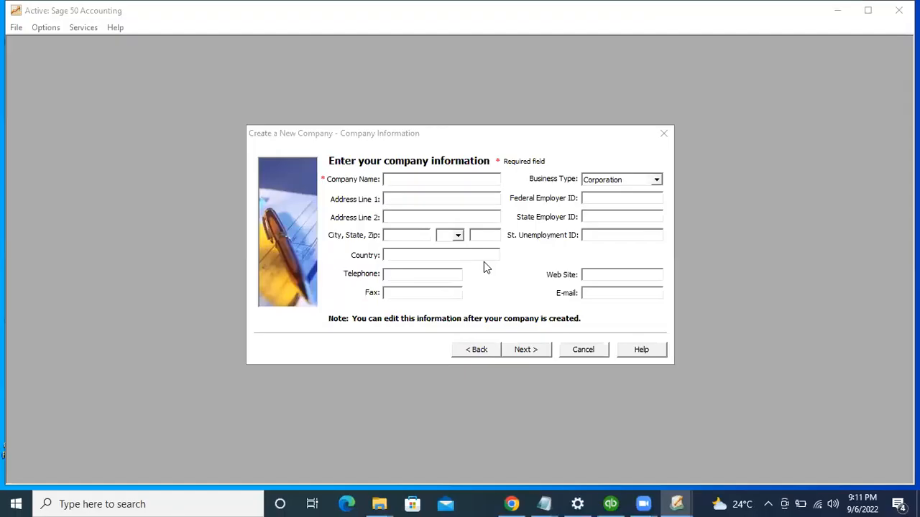
Step: Enter 'IRAD INVESTMENT' as the company name and 'LEKKI PENINSULA' as address line 1
left_click(399, 181)
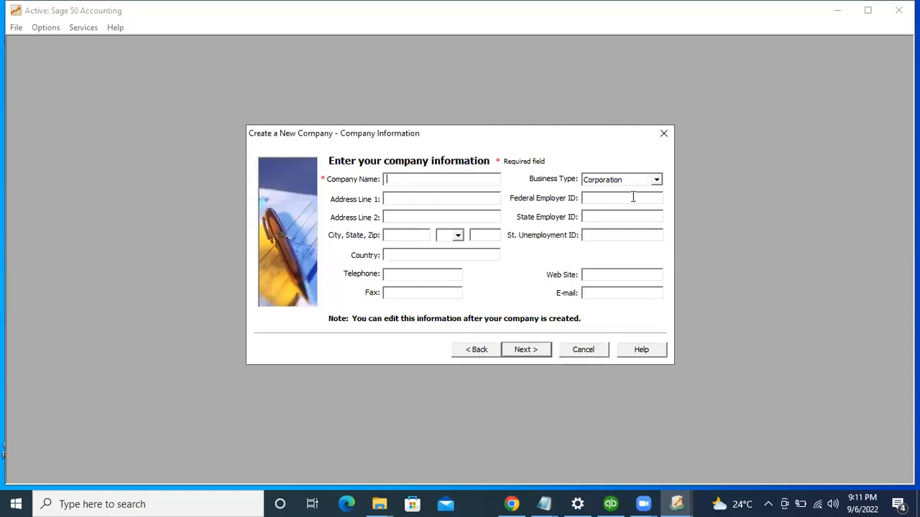
type("ne")
key("BackSpace")
key("BackSpace")
type("IRAD INVESTMENT")
left_click(453, 199)
type("LEKKI PENINSULA")
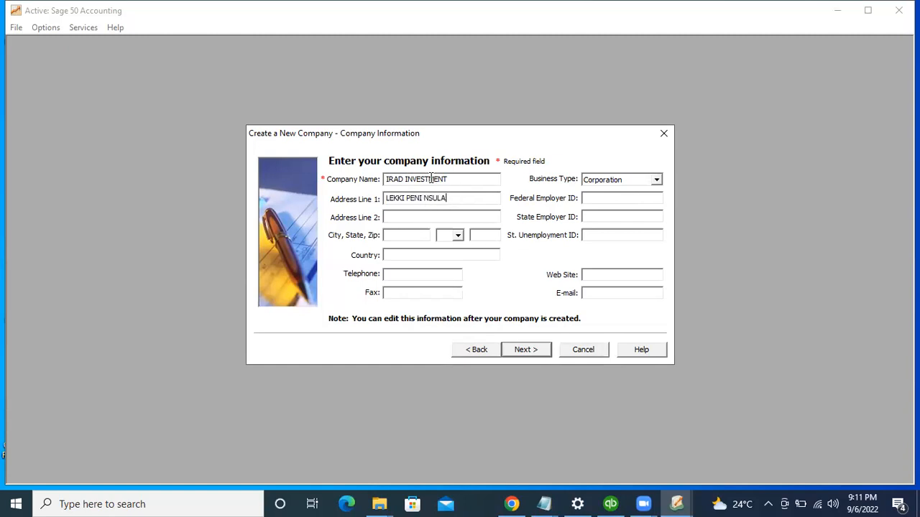
Step: Select the company name text and position the cursor to fix its misspelling
left_click_drag(450, 180, 383, 181)
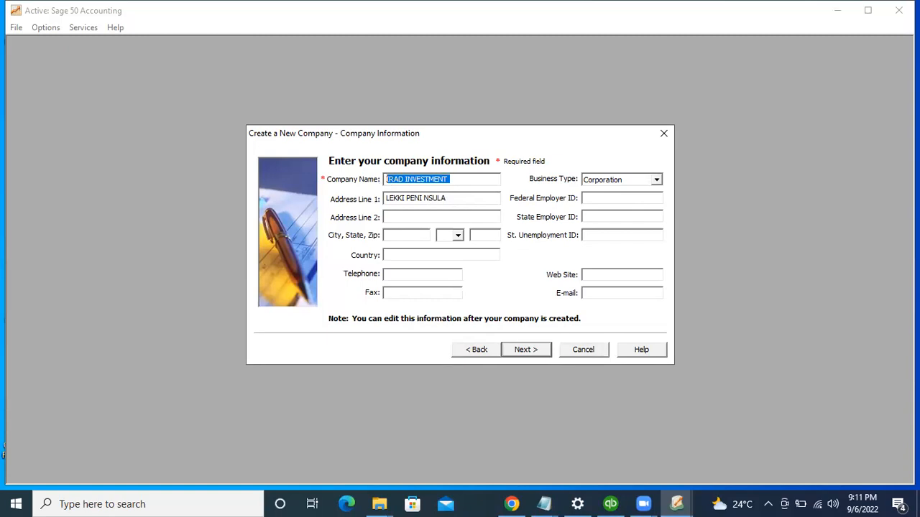
left_click(387, 179)
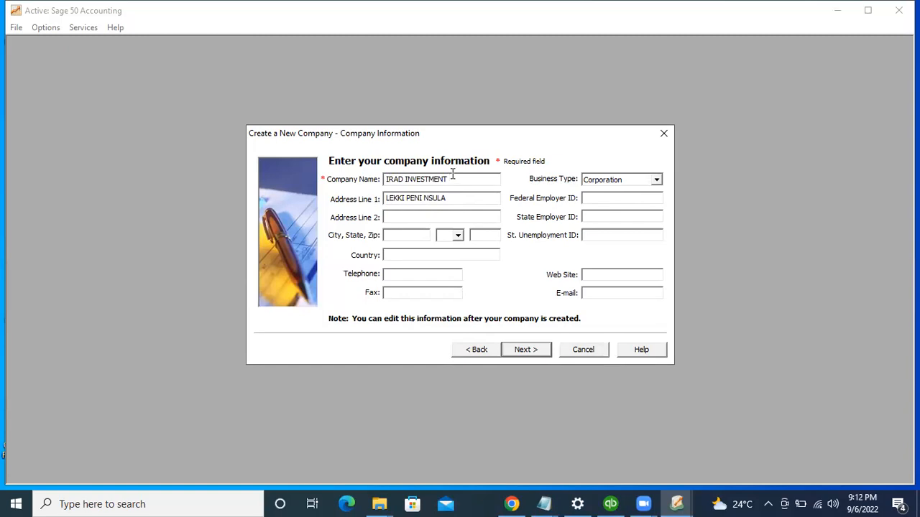
key("Left")
key("Left")
key("Left")
key("Left")
key("Left")
Step: Correct the company name to ILEAD INVESTMENT and add a comma to address line 1
key("BackSpace")
key("BackSpace")
key("BackSpace")
type("LEAD")
left_click(424, 198)
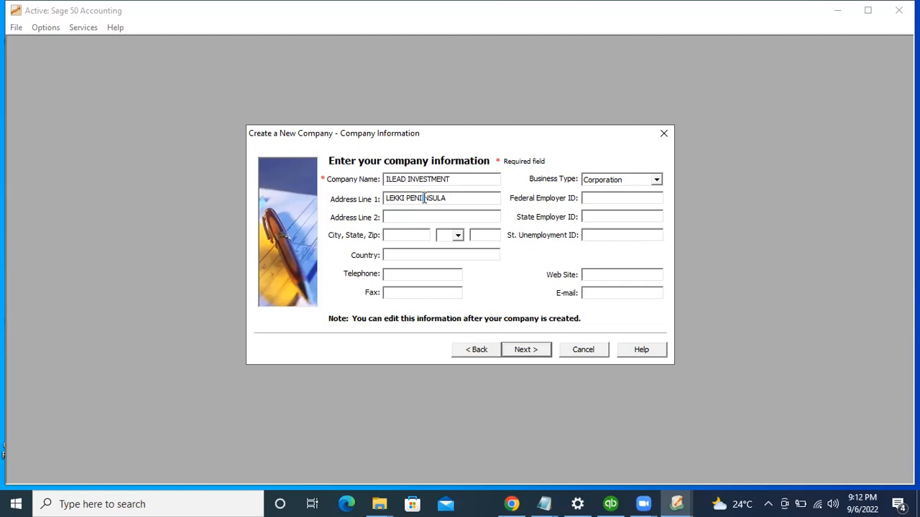
key("BackSpace")
type(",")
Step: Enter and tidy the second address line, starting from 'IKOTA, LAGOS'
left_click(479, 218)
type("IKOTA")
type(", L")
type("AGOS")
key("BackSpace")
key("BackSpace")
key("BackSpace")
key("BackSpace")
type("EKKI,")
left_click(399, 235)
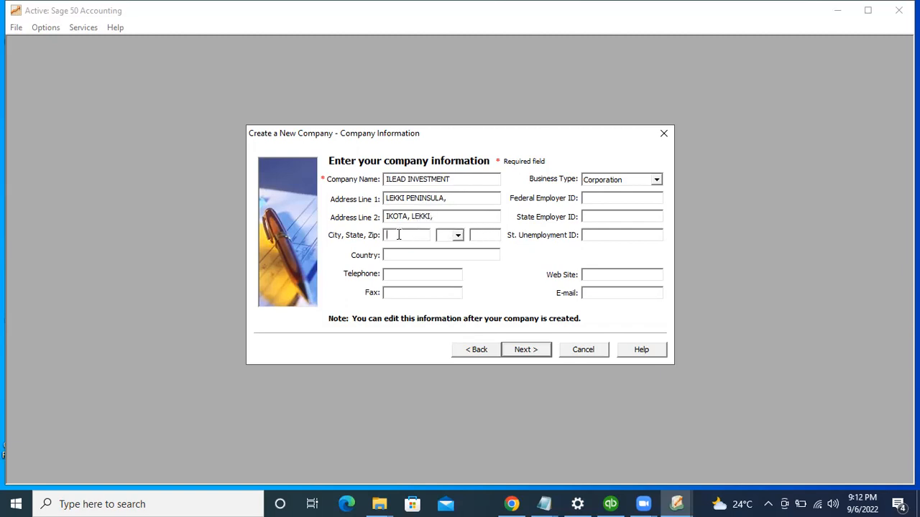
left_click(435, 218)
key("BackSpace")
key("BackSpace")
key("BackSpace")
key("BackSpace")
key("BackSpace")
key("BackSpace")
key("Tab")
left_click(435, 216)
Step: Enter LAGOS and NIGERIA for city and country, then the company telephone number
left_click(421, 233)
type("LAGOS")
type("NIGERIA")
key("Tab")
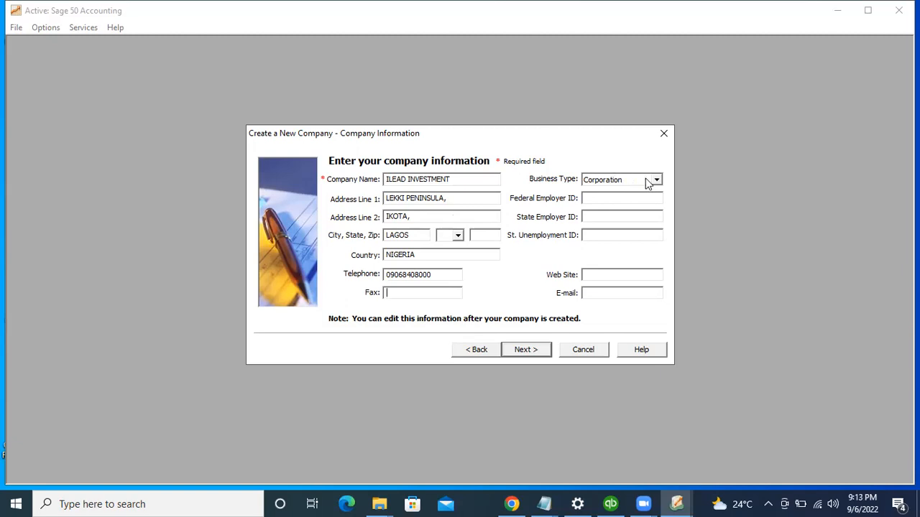
Step: Set the business type to Limited Liability Company, check the remaining fields, and continue
left_click(656, 181)
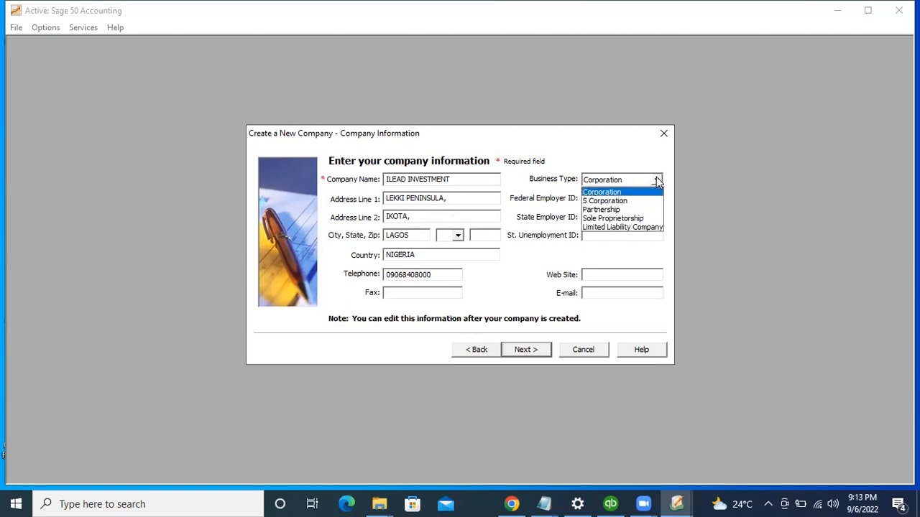
left_click(601, 227)
left_click(592, 199)
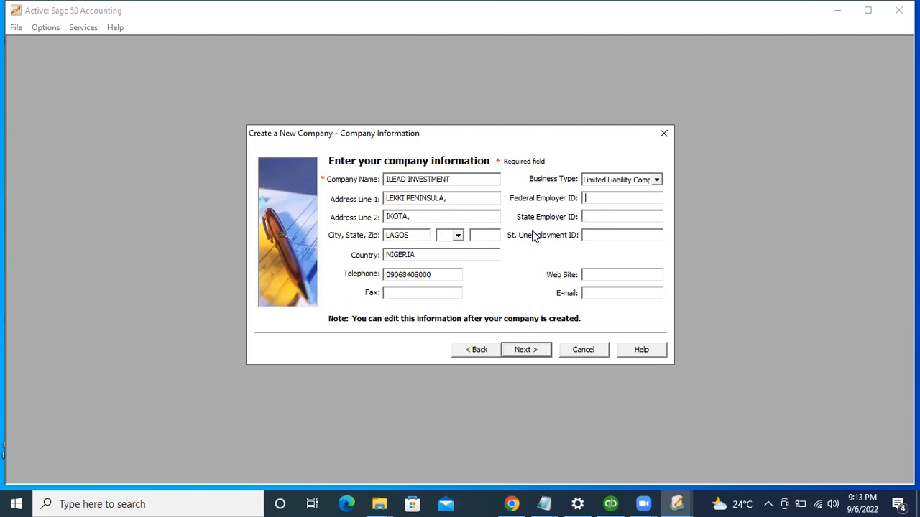
left_click(607, 276)
left_click(523, 349)
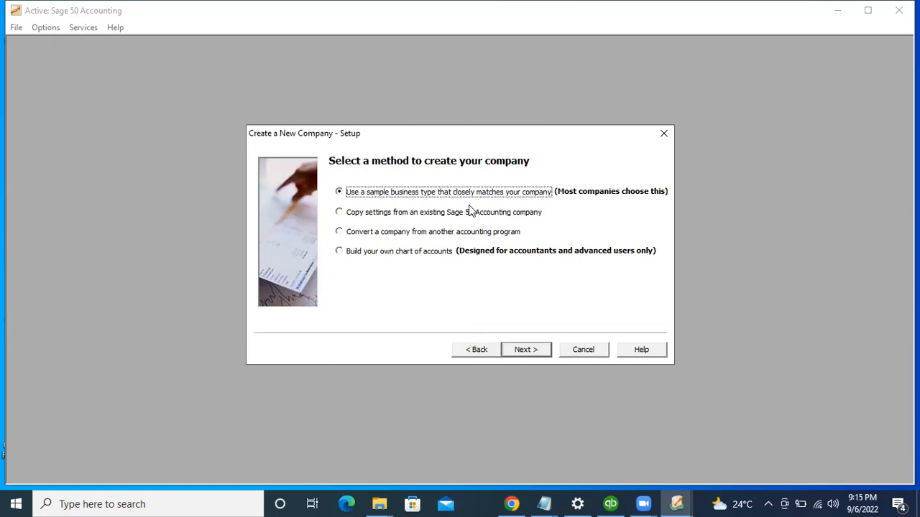
Step: Compare the setup options, then choose Build your own chart of accounts and continue
left_click(471, 213)
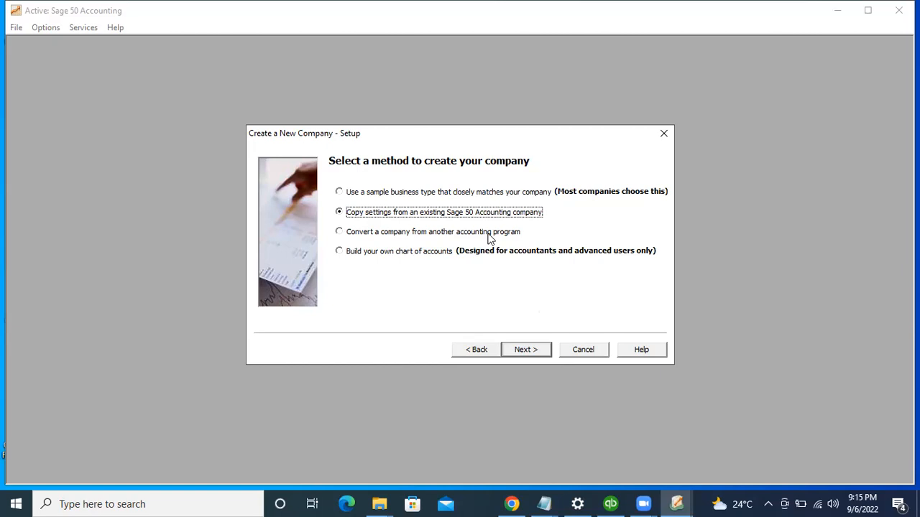
left_click(541, 234)
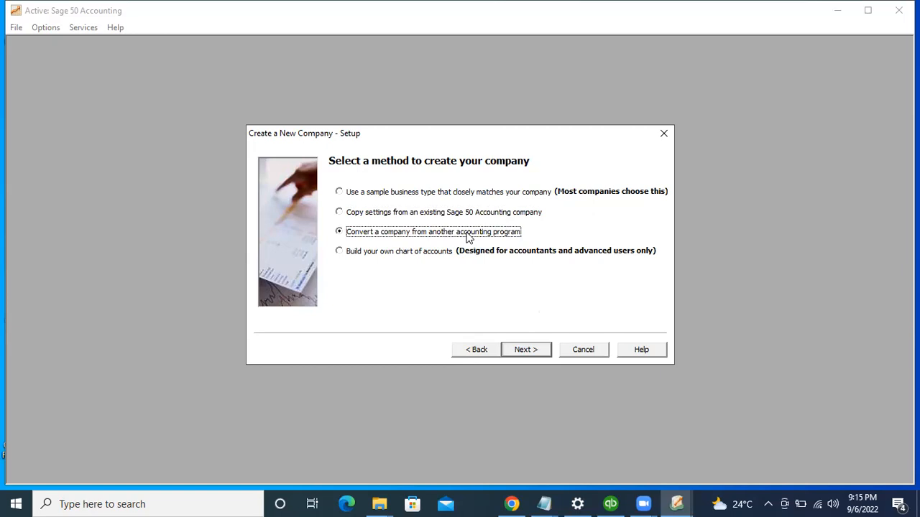
left_click(441, 253)
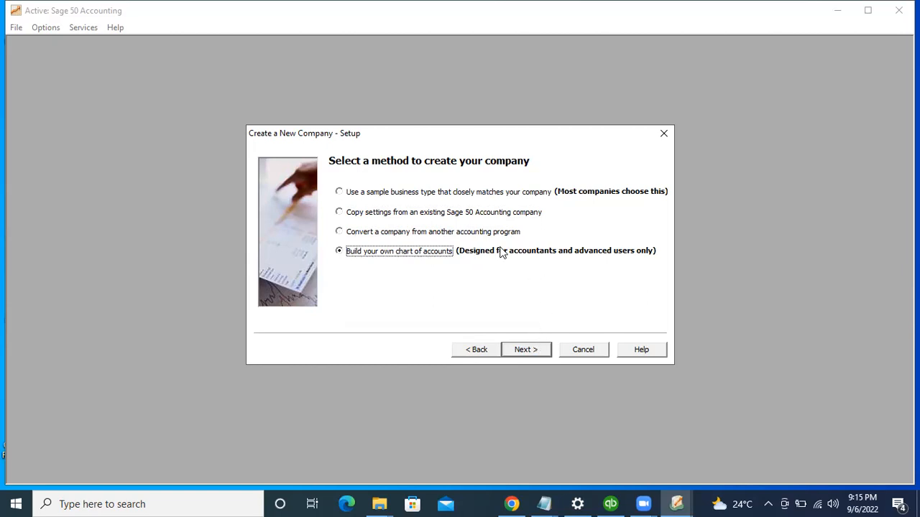
left_click(528, 355)
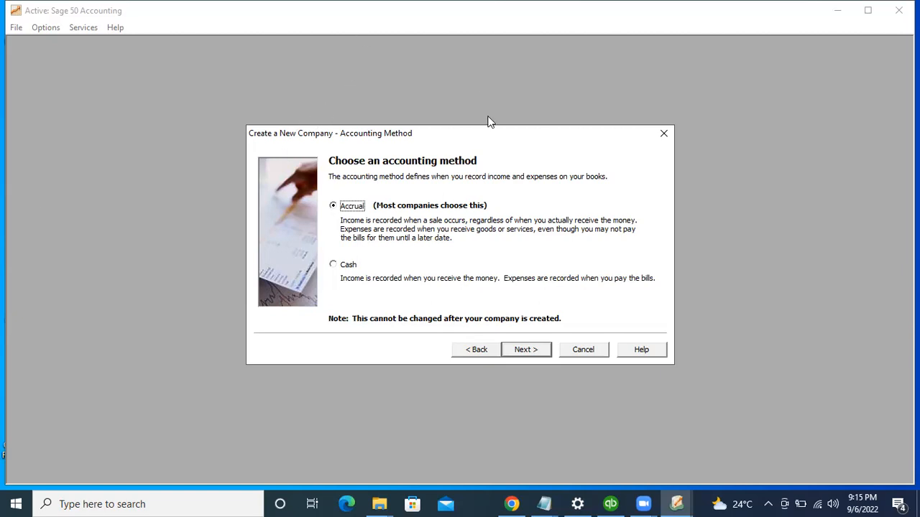
left_click(495, 30)
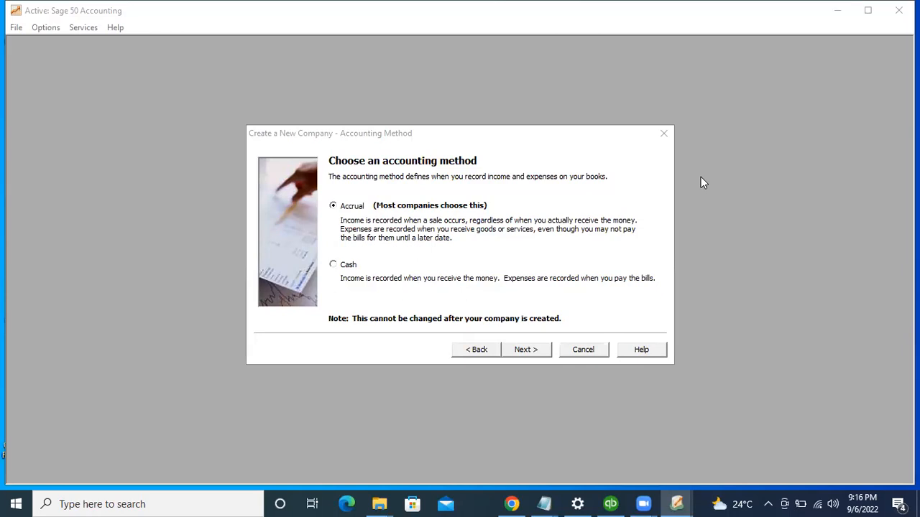
Step: Bring the Create a New Company dialog back into focus on the Accounting Method page
left_click(643, 170)
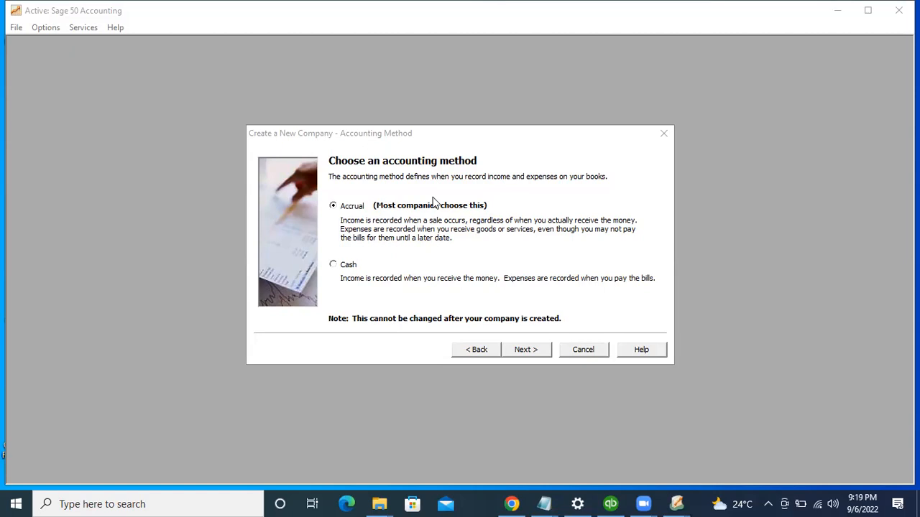
Step: Keep Accrual as the accounting method after briefly picking Cash, then continue
left_click(348, 266)
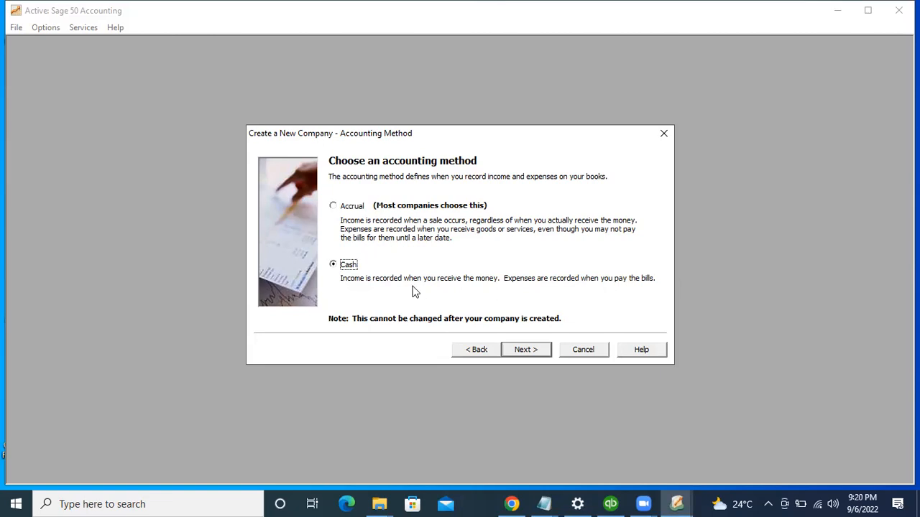
left_click(352, 208)
left_click(524, 351)
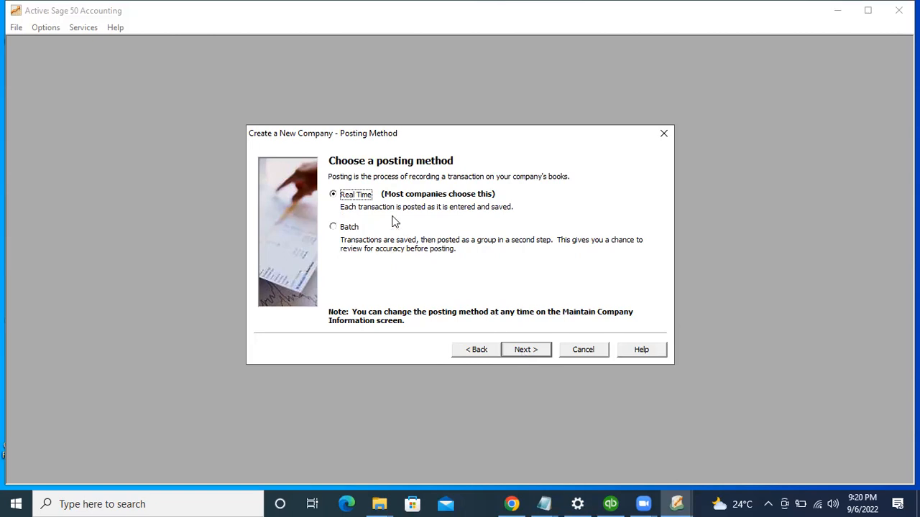
Step: Choose accounting periods that don't match calendar months and reach the fiscal-year structure page
left_click(525, 350)
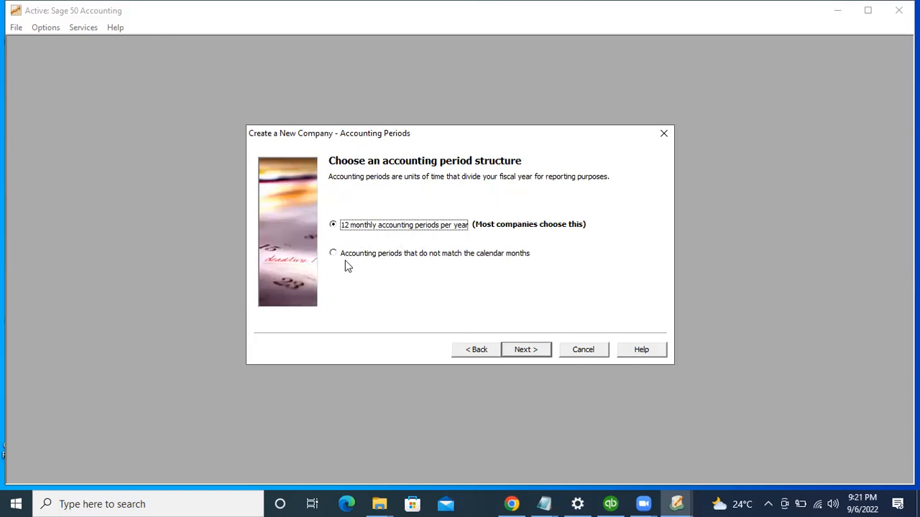
left_click(394, 256)
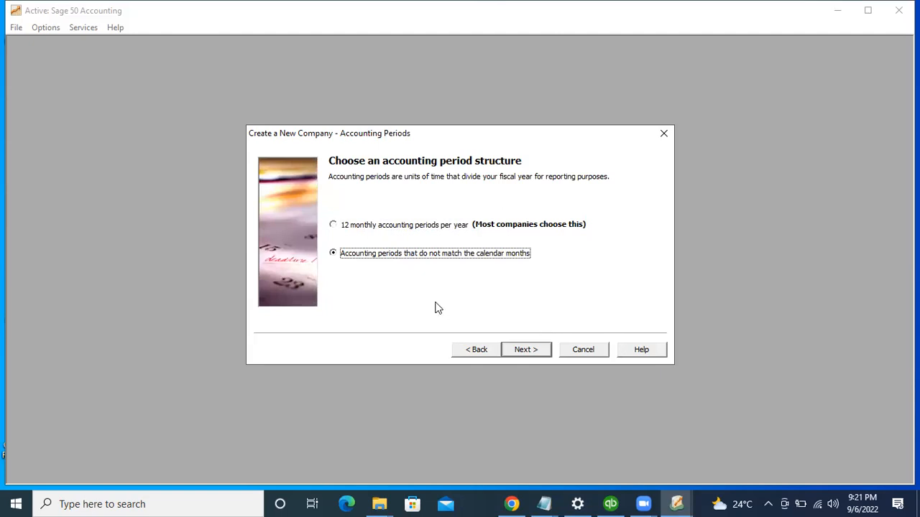
left_click(365, 233)
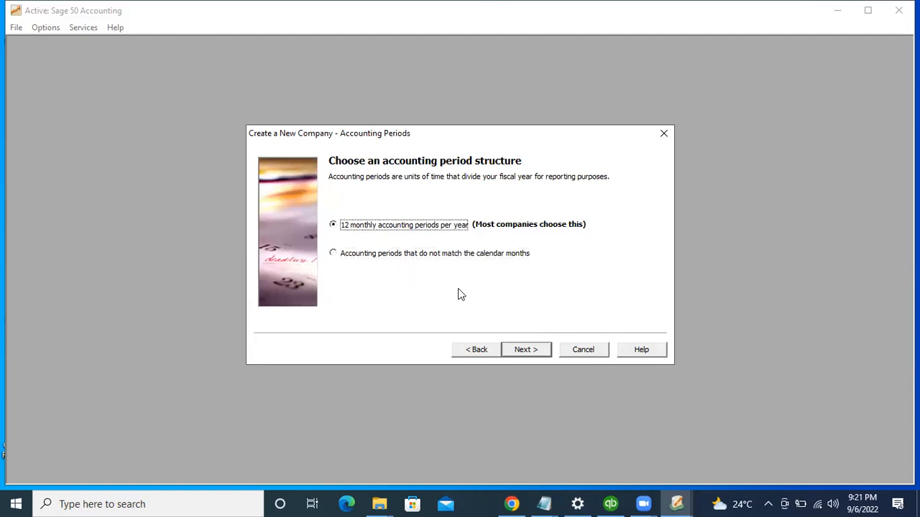
left_click(500, 355)
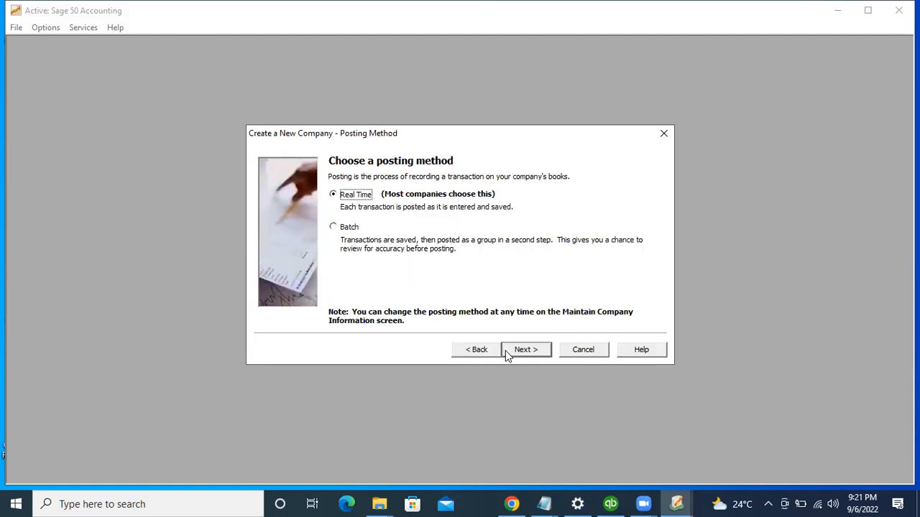
left_click(519, 350)
left_click(514, 352)
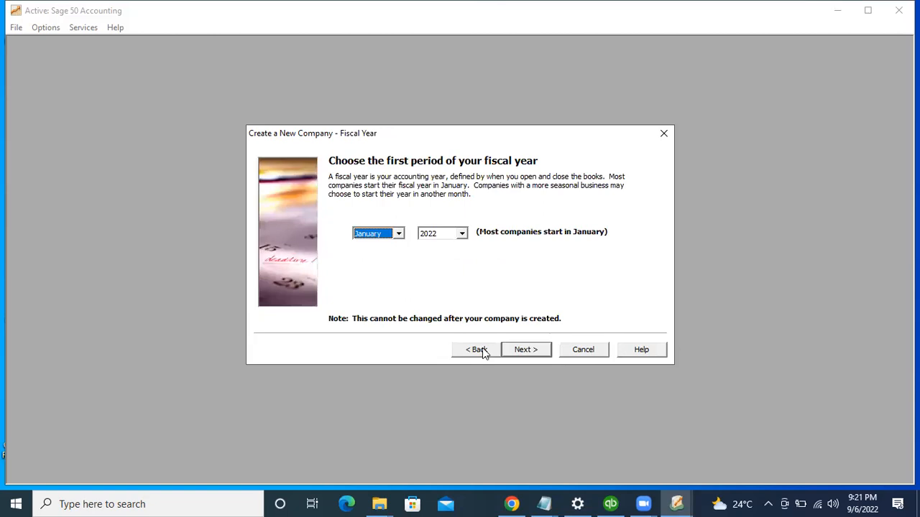
left_click(479, 349)
left_click(421, 257)
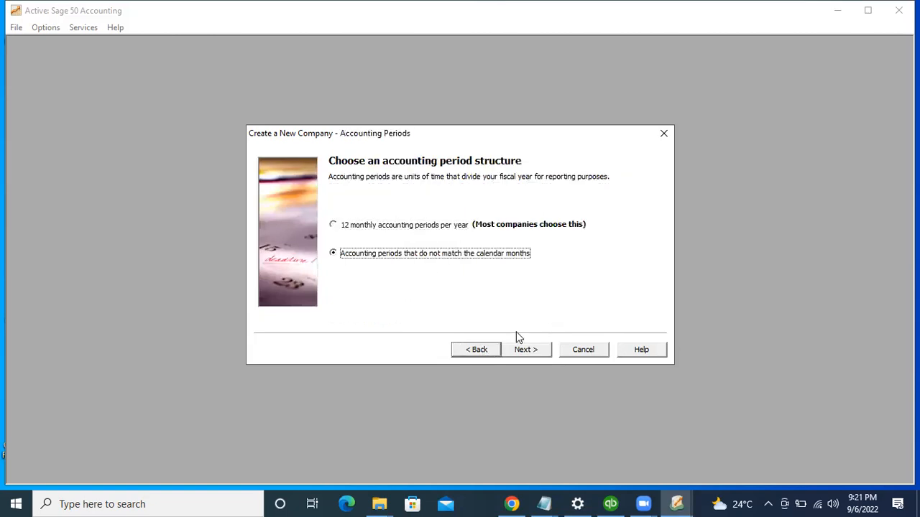
left_click(528, 352)
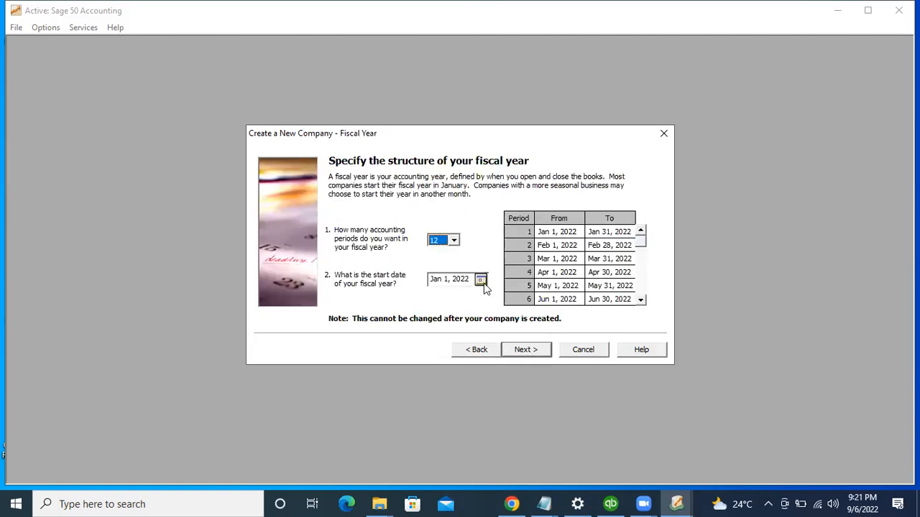
Step: Keep 12 accounting periods, set the fiscal year start to Sep 1, 2022, and continue
left_click(454, 242)
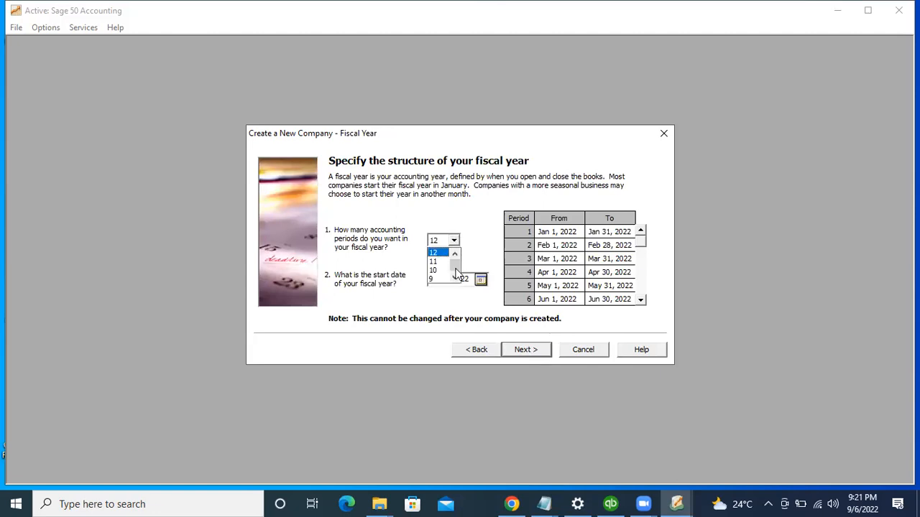
left_click(436, 252)
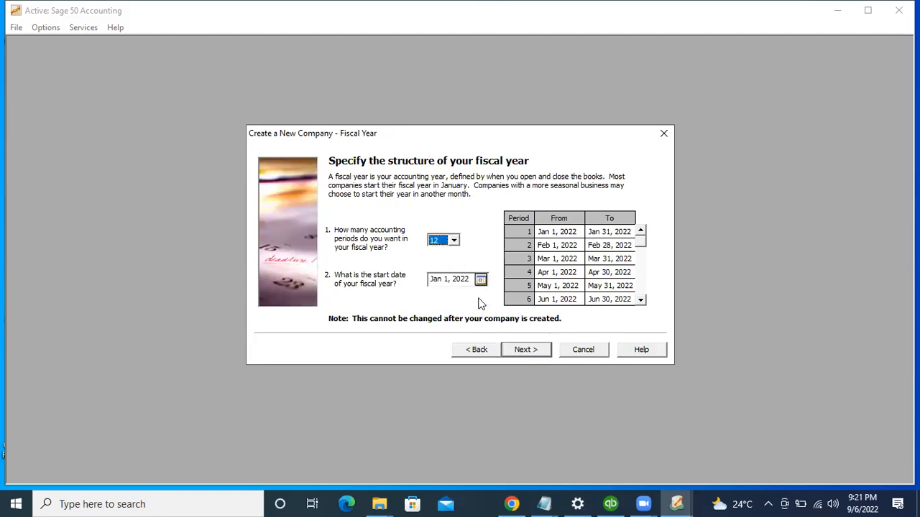
left_click(480, 280)
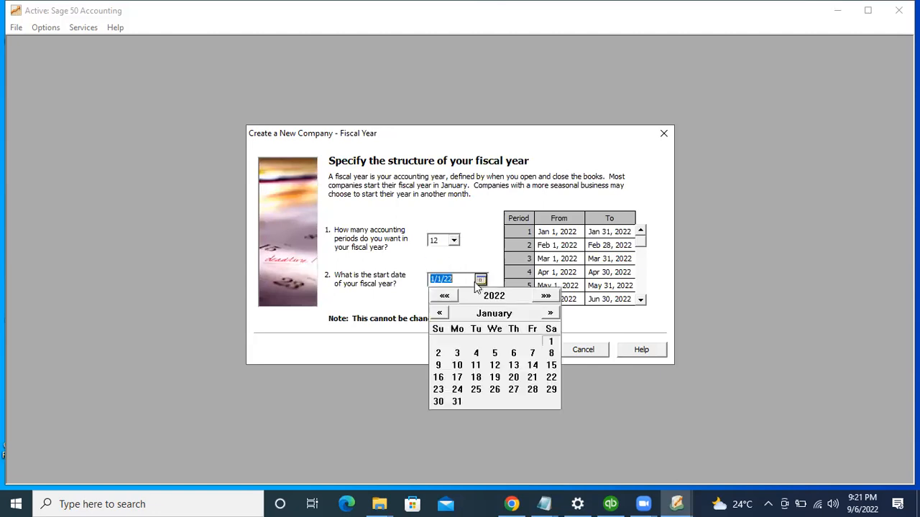
left_click(550, 314)
left_click(550, 314)
left_click(550, 314)
left_click(549, 314)
left_click(550, 314)
left_click(550, 314)
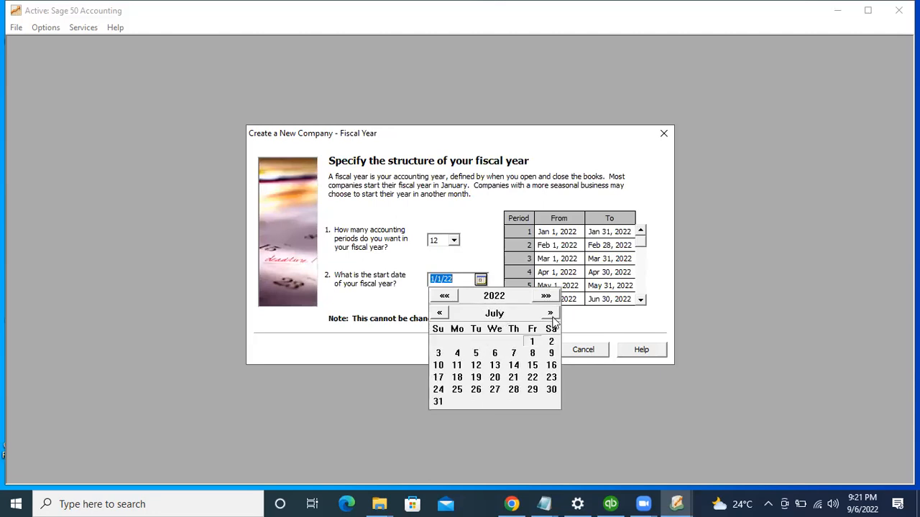
left_click(550, 314)
left_click(550, 314)
left_click(512, 342)
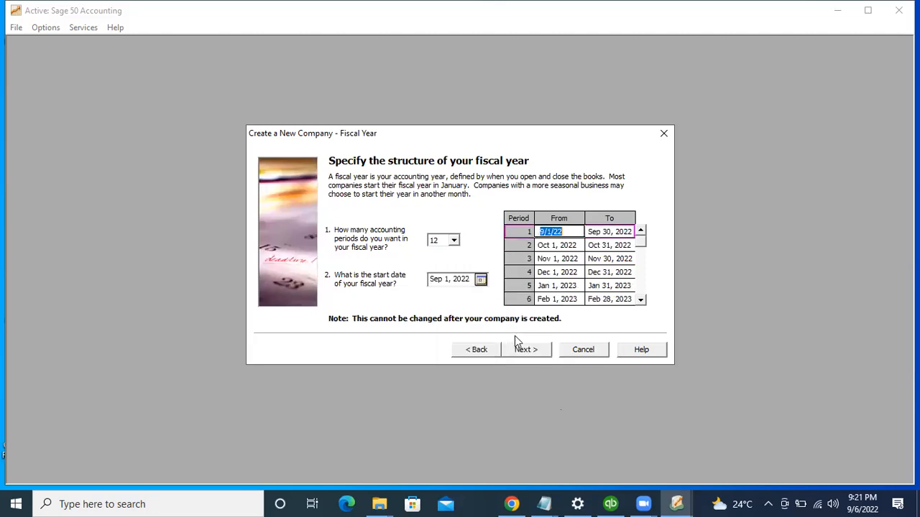
left_click(543, 349)
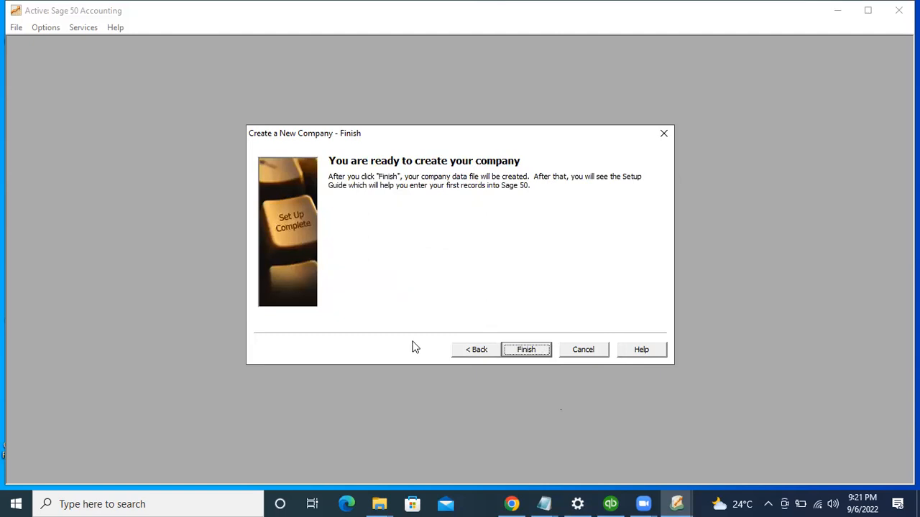
Step: Create the ILEAD INVESTMENT company and acknowledge the student-version notice
left_click(508, 352)
left_click(578, 305)
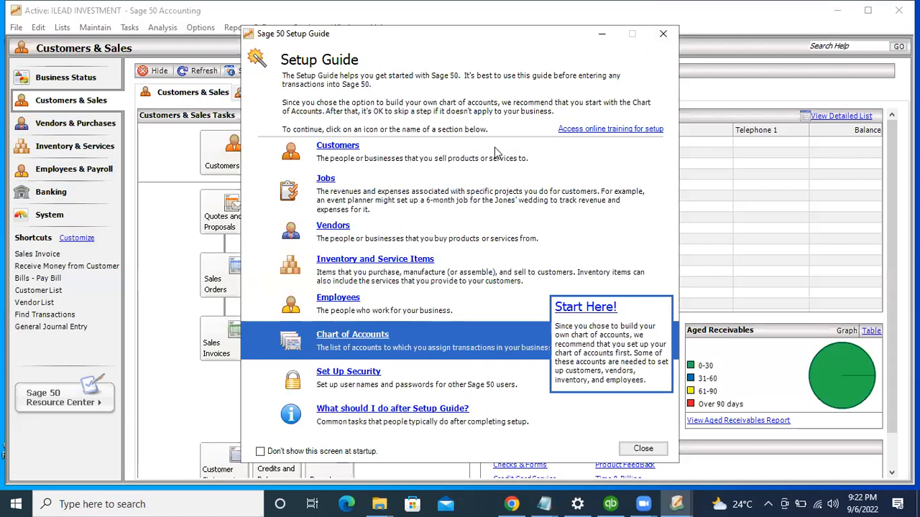
Step: Exit the Setup Guide and confirm leaving it
left_click(663, 33)
left_click(464, 263)
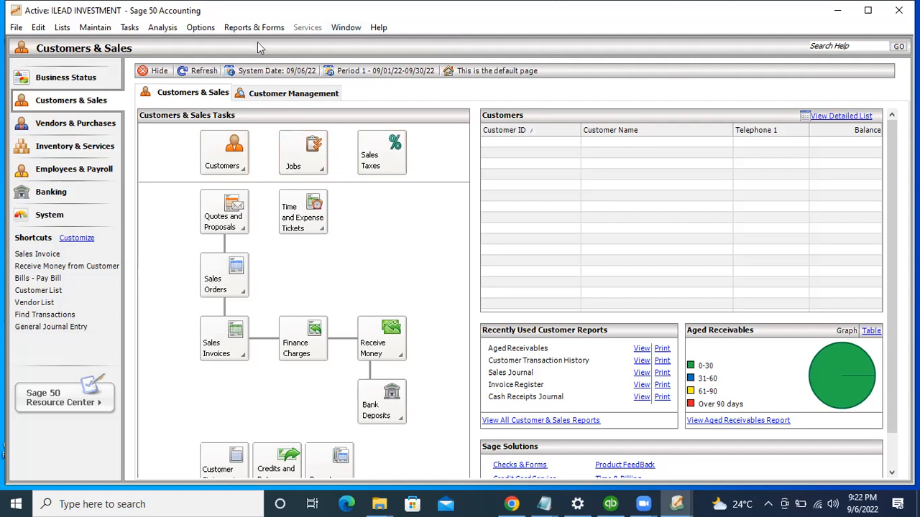
Step: Show the System page, glancing at the Options, Edit and File menus
left_click(201, 28)
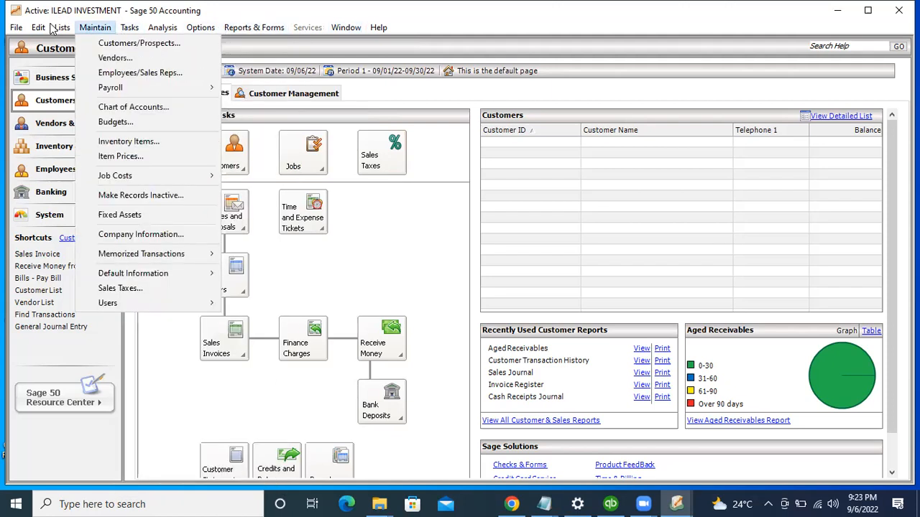
left_click(72, 214)
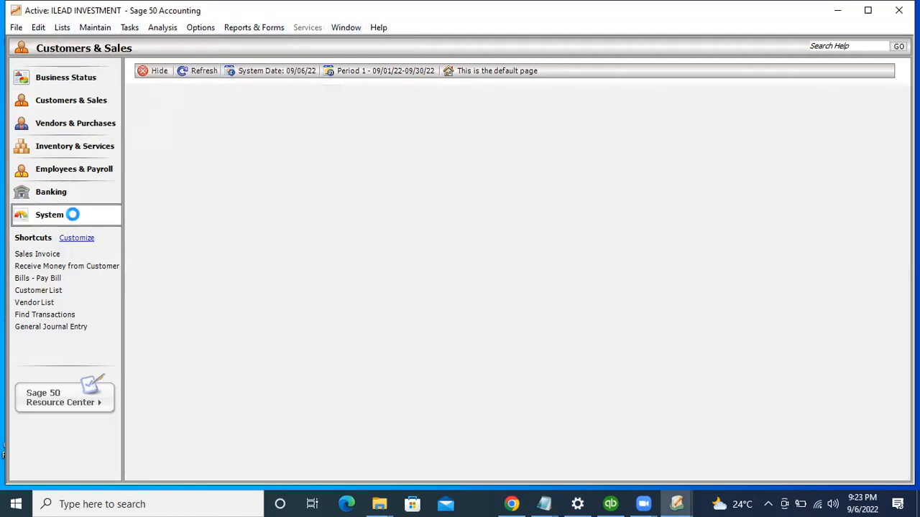
left_click(38, 31)
left_click(38, 29)
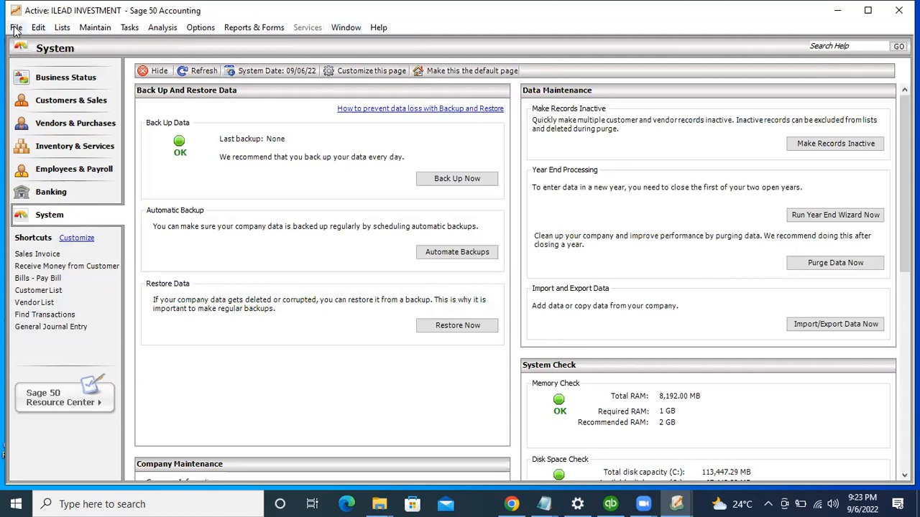
left_click(16, 27)
Step: Browse the Edit and Lists menus without choosing anything, then return to Customers & Sales
left_click(36, 29)
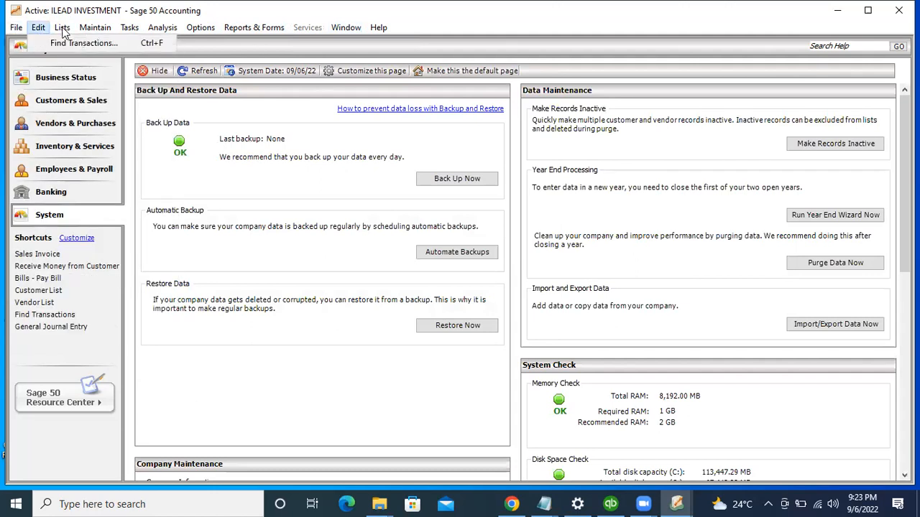
left_click(64, 28)
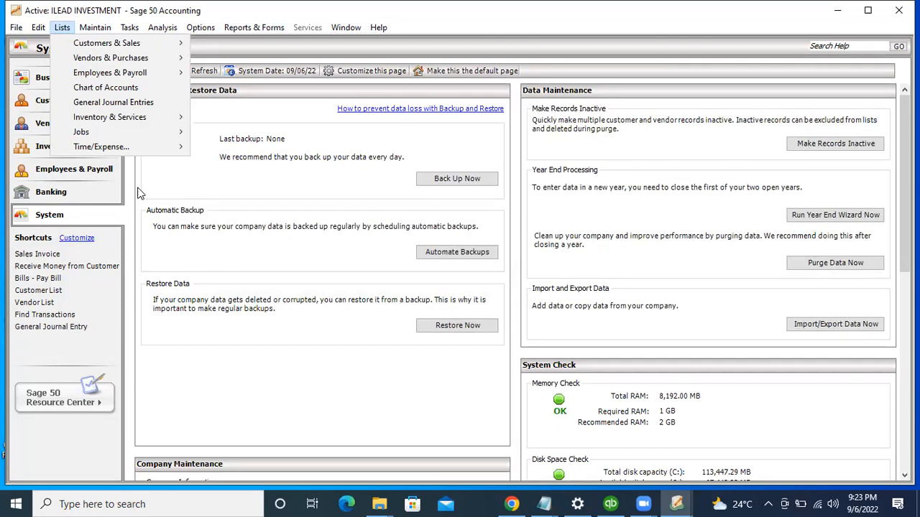
left_click(165, 185)
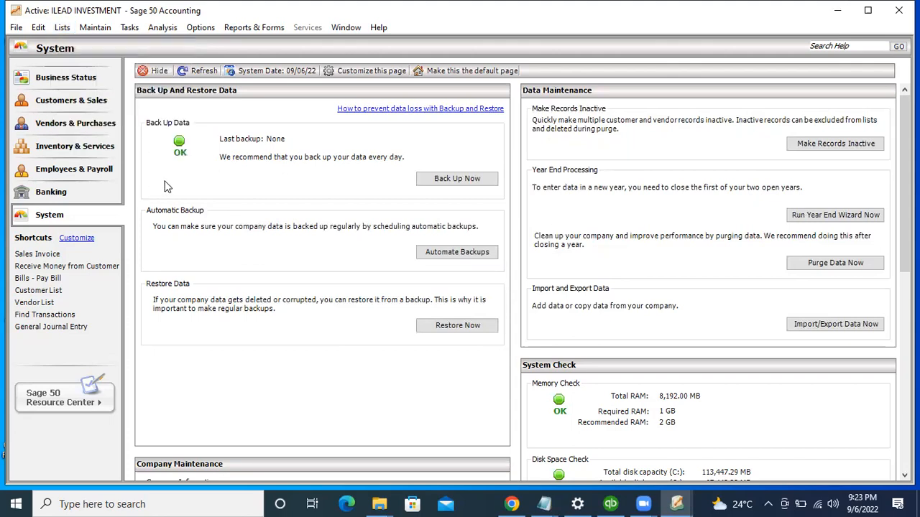
left_click(54, 98)
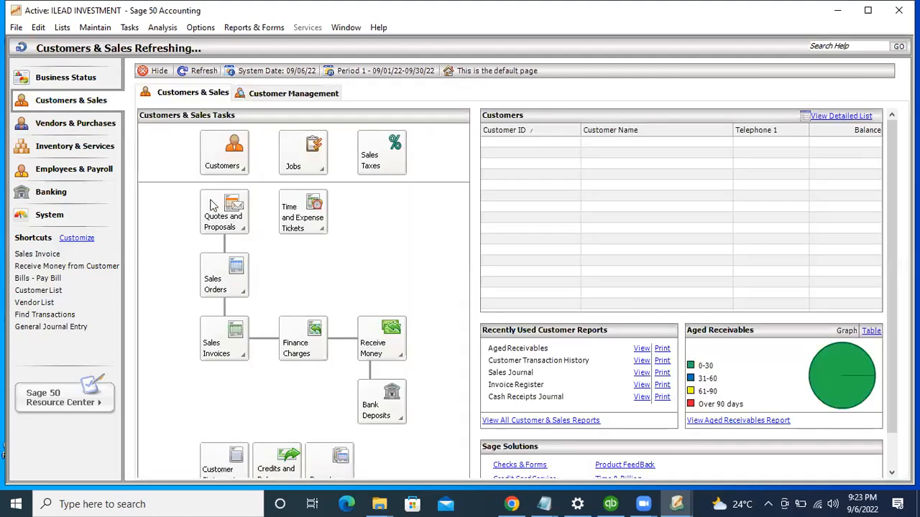
Step: Open Maintain Jobs and fill in the job's supervisor, address line and city LAGOS
left_click(319, 153)
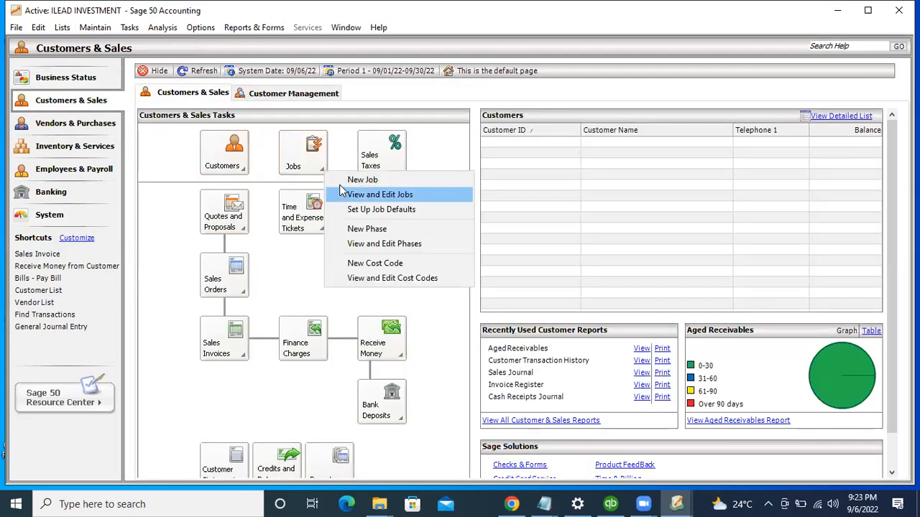
left_click(339, 193)
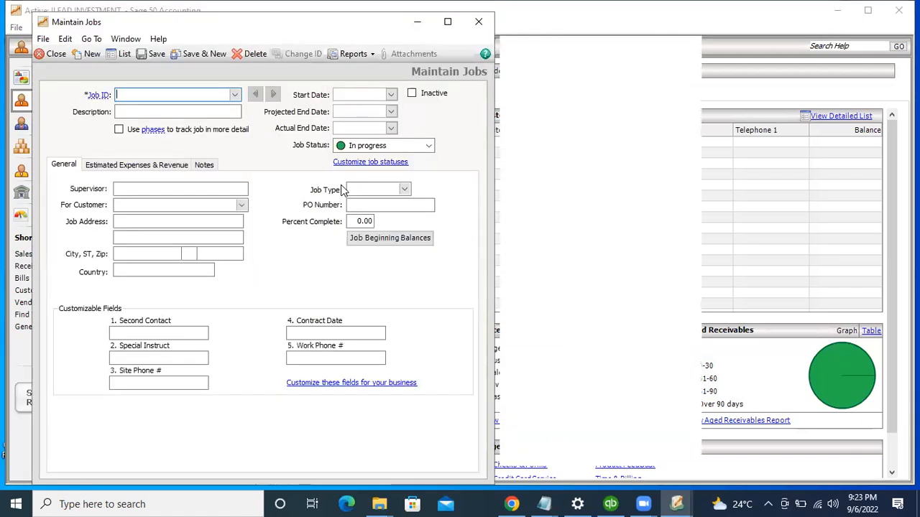
left_click(126, 190)
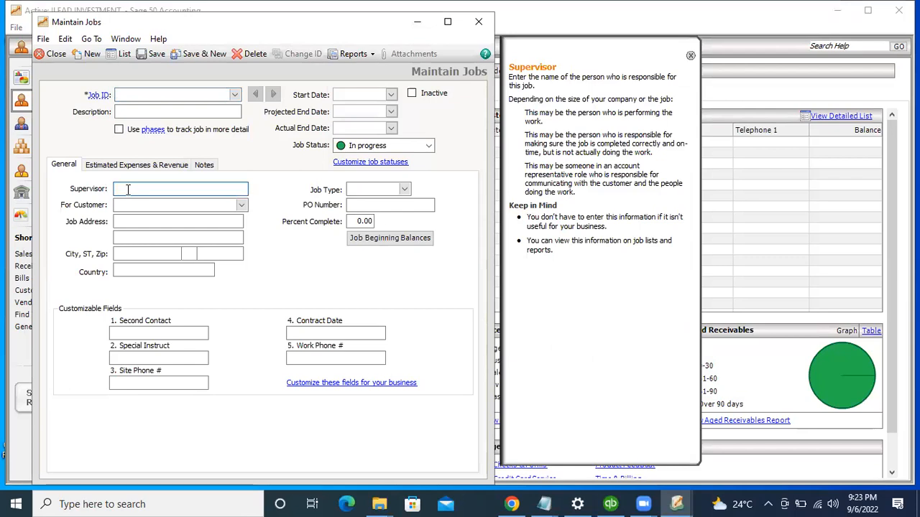
left_click(156, 237)
key("Tab")
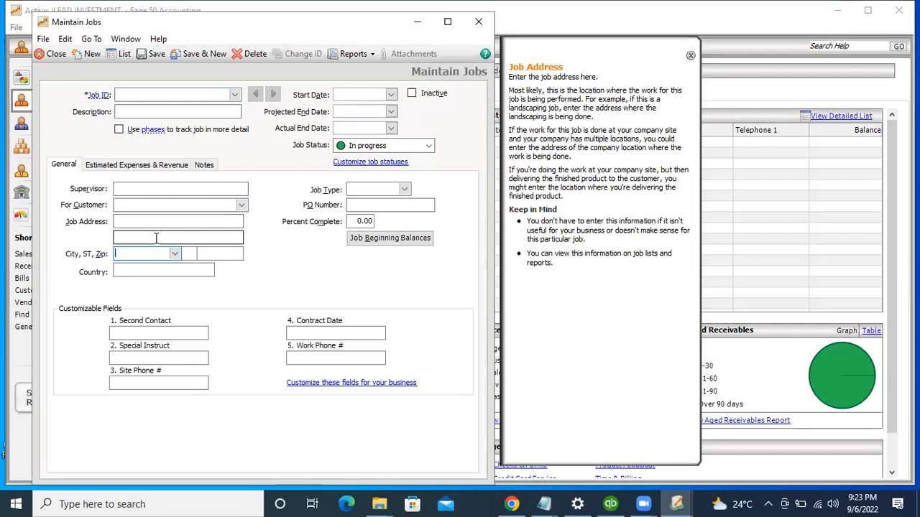
key("Down")
left_click(159, 237)
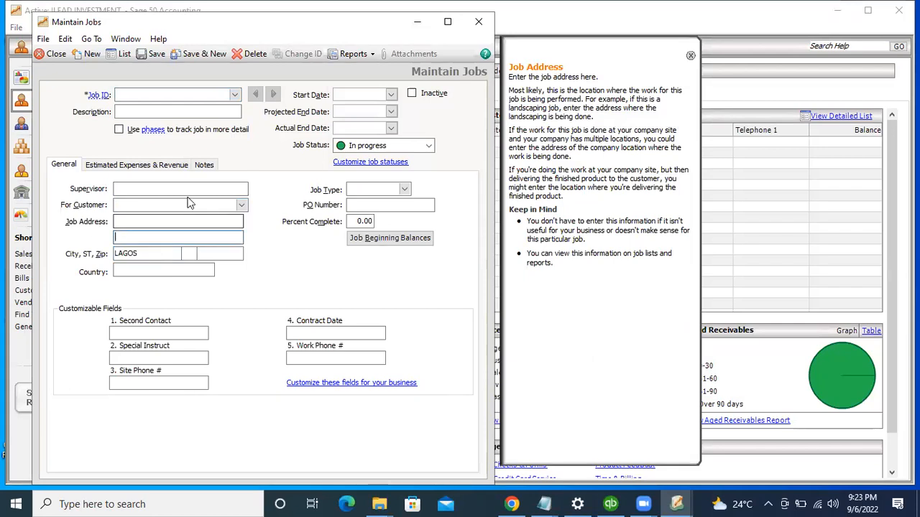
Step: Step back through the customer, Supervisor and Job Status fields, then close Maintain Jobs unsaved
left_click(189, 205)
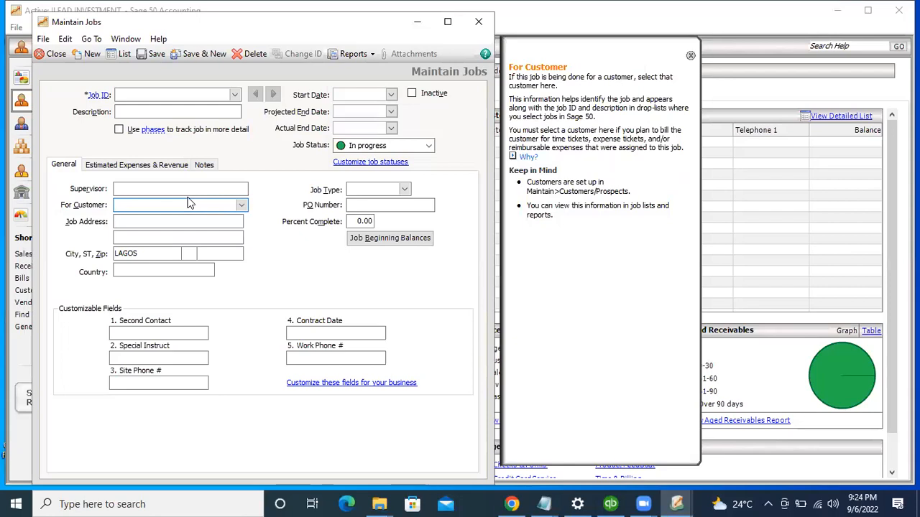
key("shift+Tab")
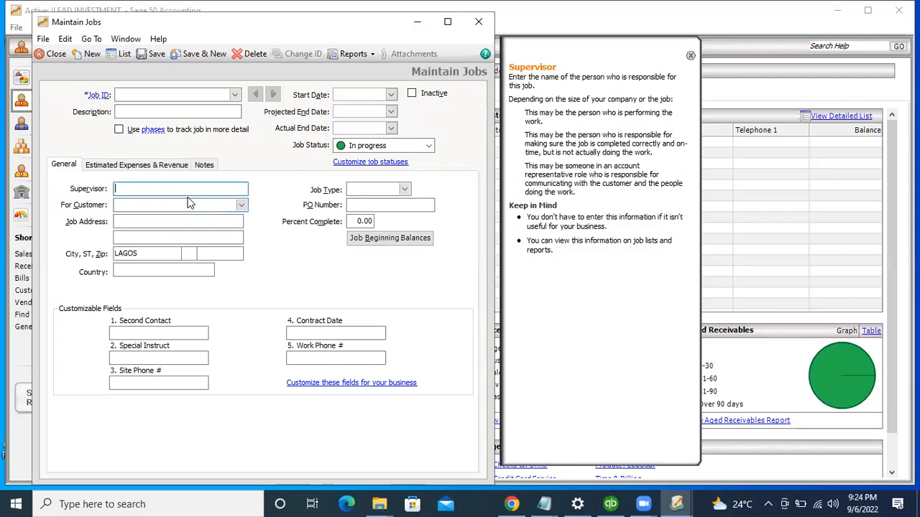
key("shift+Tab")
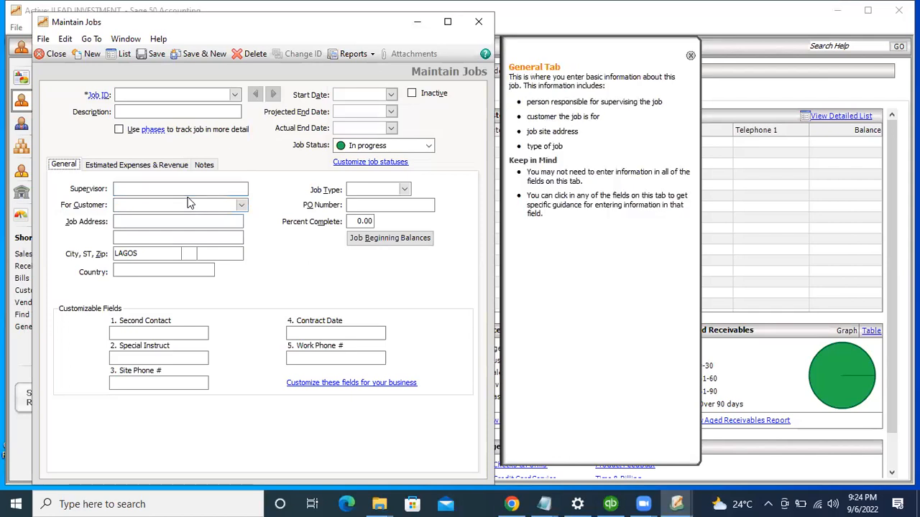
key("shift+Tab")
key("shift+Tab")
key("shift+Tab")
key("shift+Tab")
key("shift+Tab")
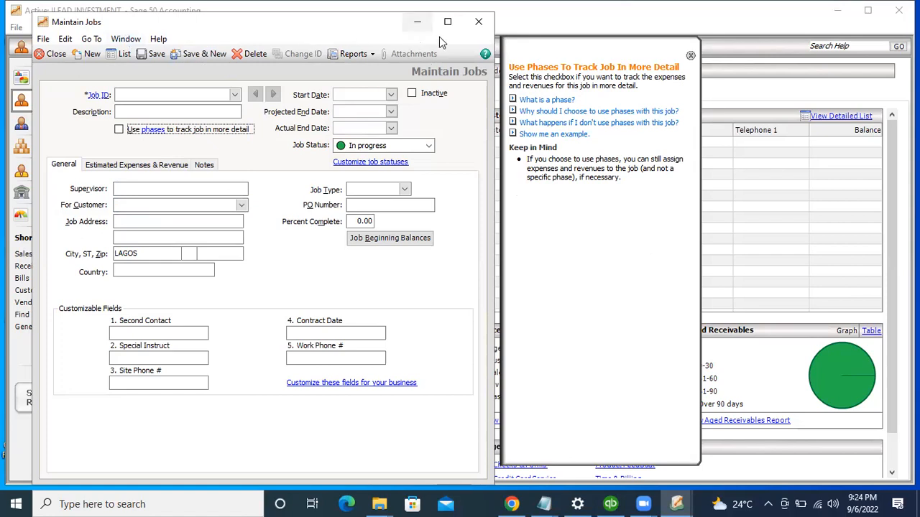
left_click(479, 22)
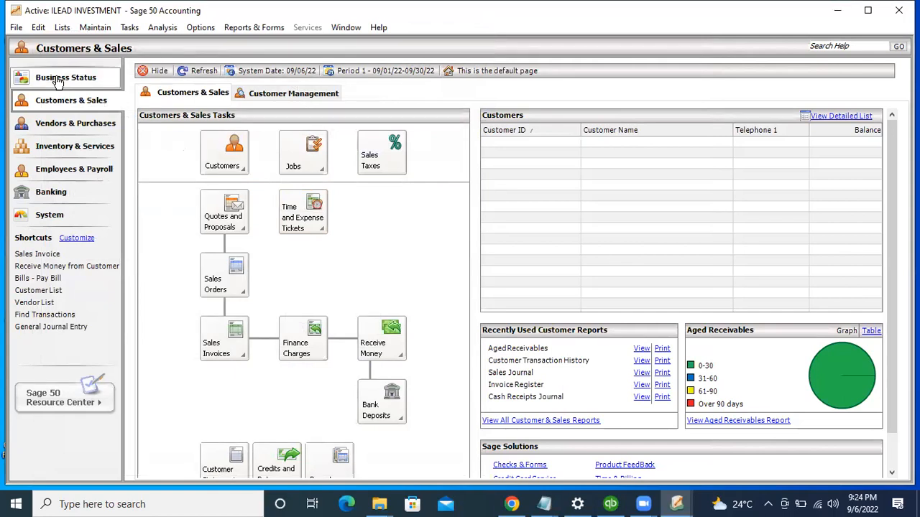
Step: Review Business Status with all figures at $0.00, glance at the Window menu, then go to Banking
left_click(58, 79)
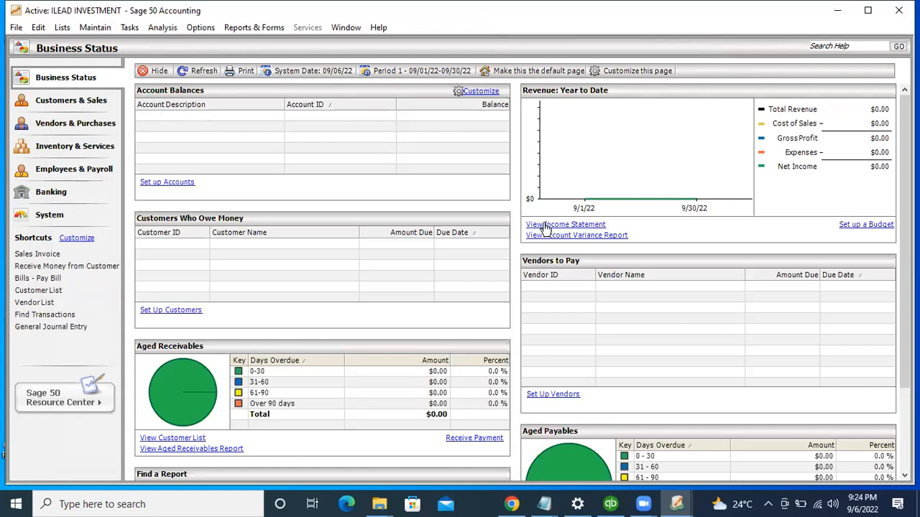
left_click(347, 31)
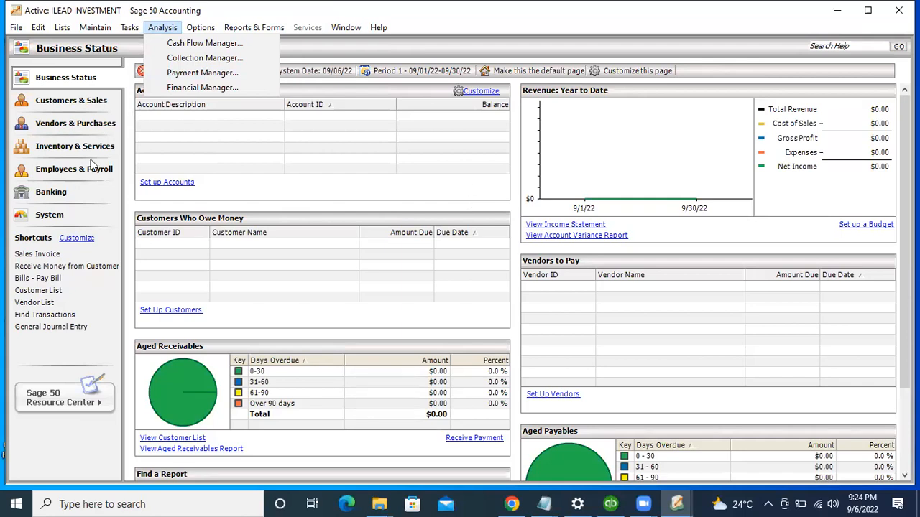
left_click(87, 197)
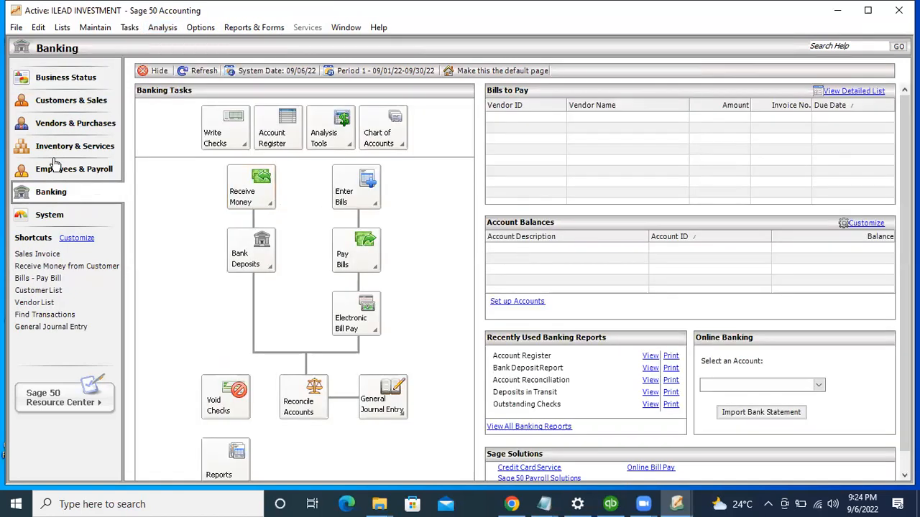
Step: Glance at the Lists and Options menus, then go to Vendors & Purchases
left_click(62, 28)
left_click(200, 27)
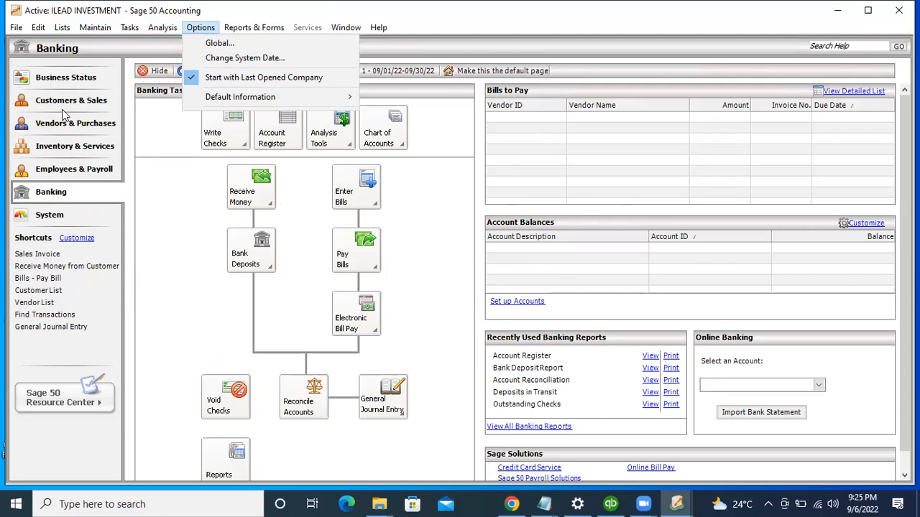
left_click(81, 124)
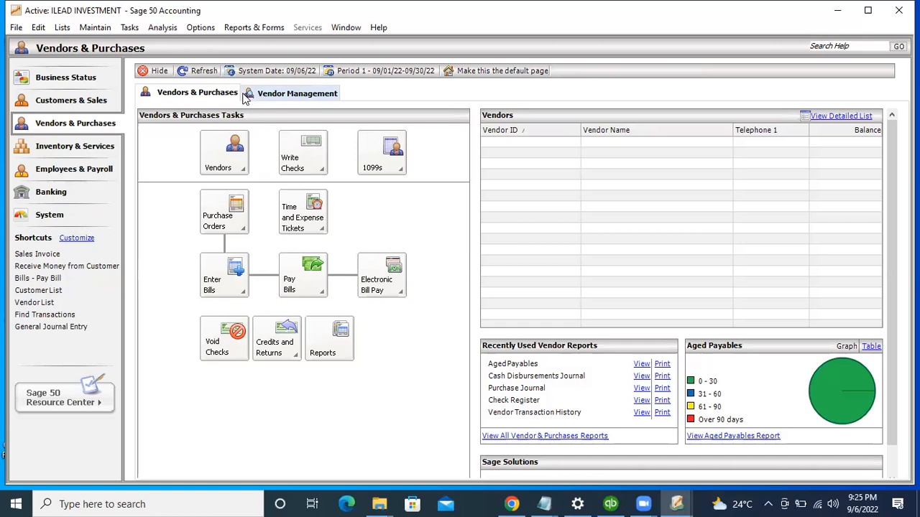
Step: Switch to the Vendor Management view and browse the Tasks and Maintain menus
left_click(249, 99)
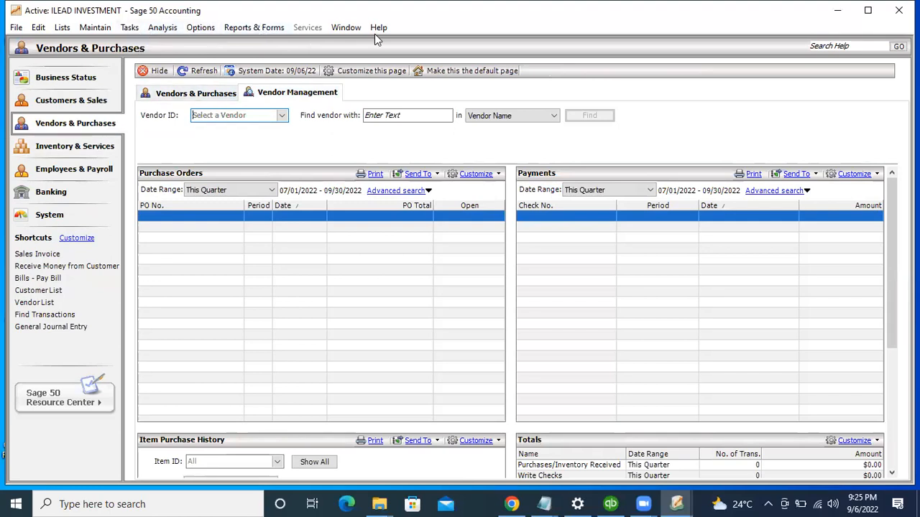
left_click(254, 27)
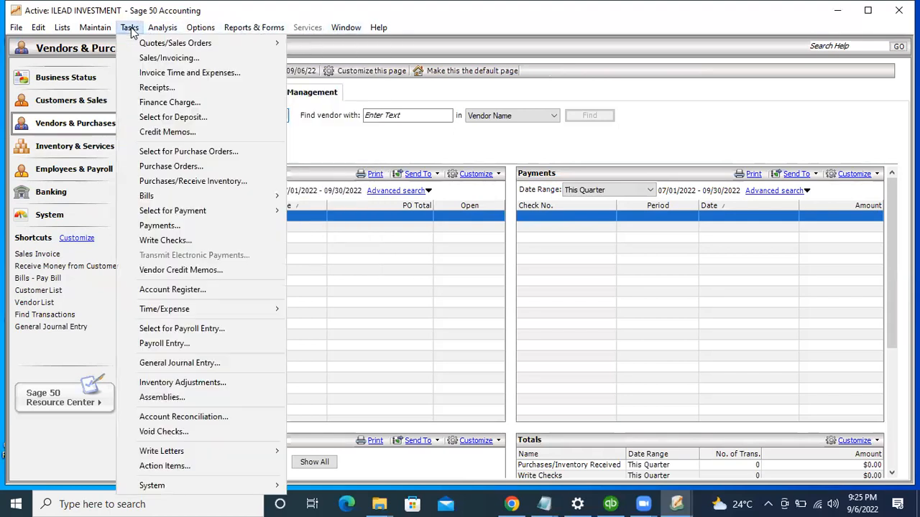
mouse_move(95, 27)
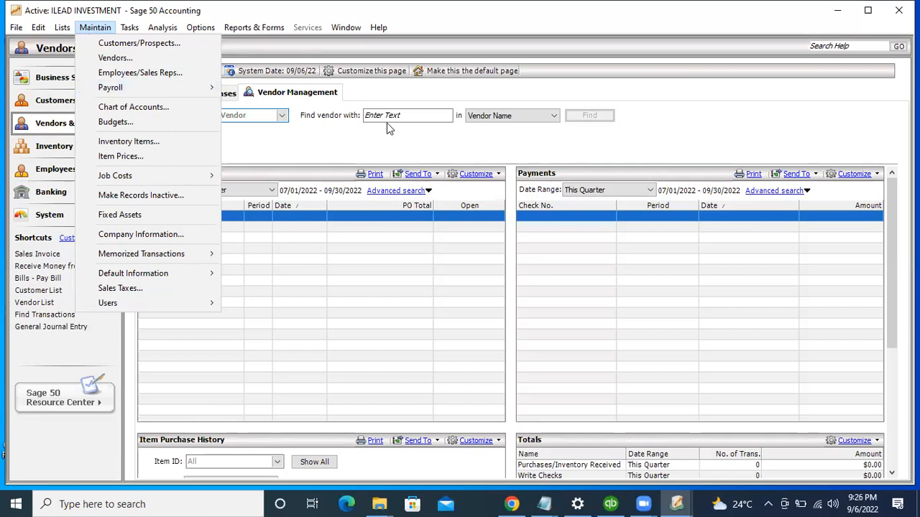
Step: Browse the File, Window and Reports & Forms menus, then open Options > Global
left_click(302, 128)
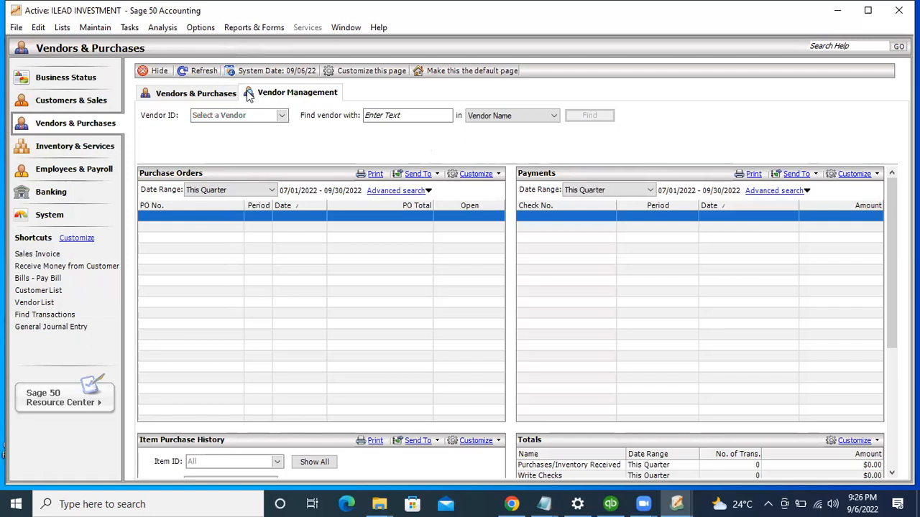
left_click(16, 28)
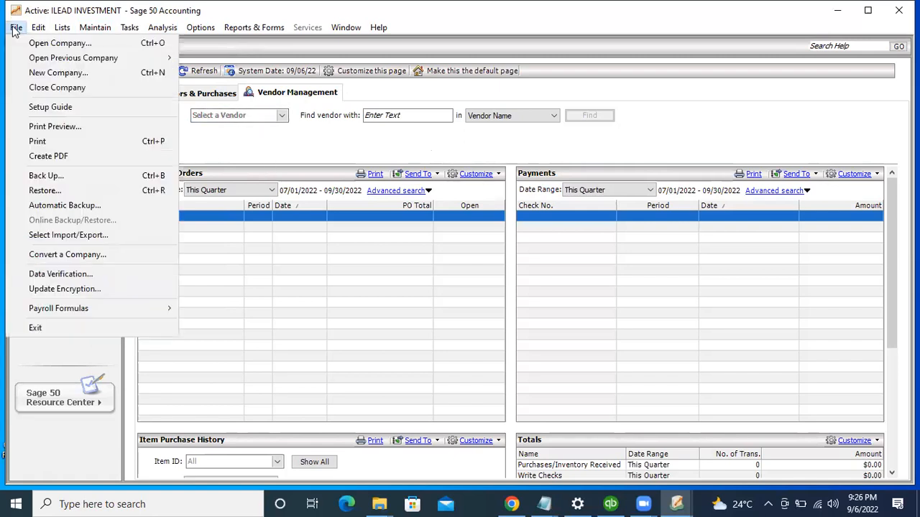
left_click(305, 148)
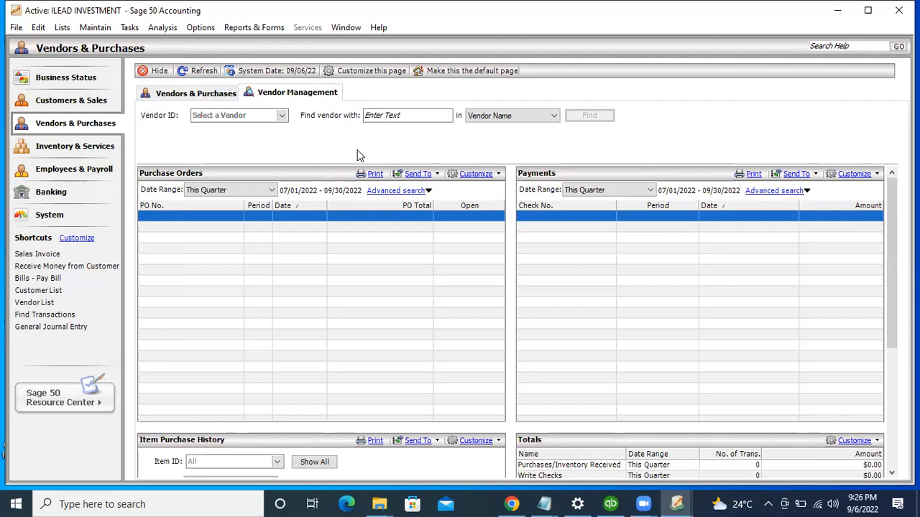
left_click(343, 28)
mouse_move(231, 33)
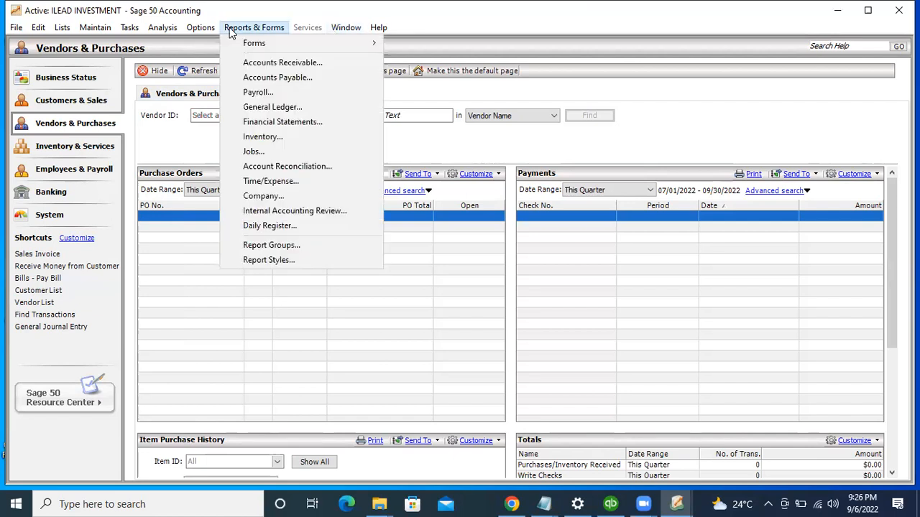
left_click(281, 28)
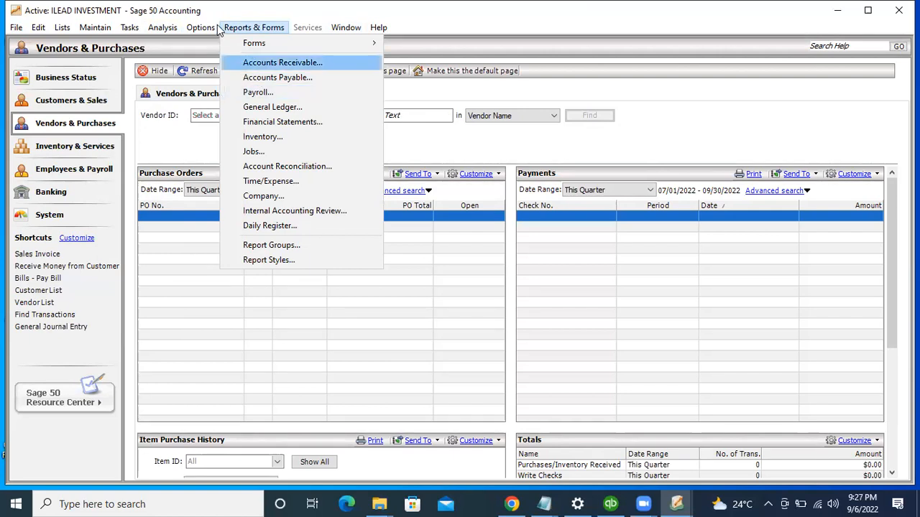
mouse_move(212, 29)
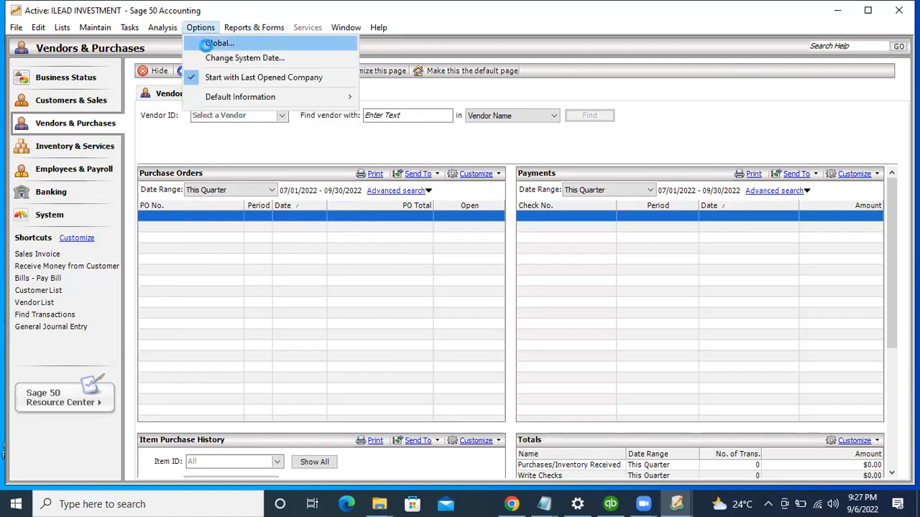
left_click(206, 46)
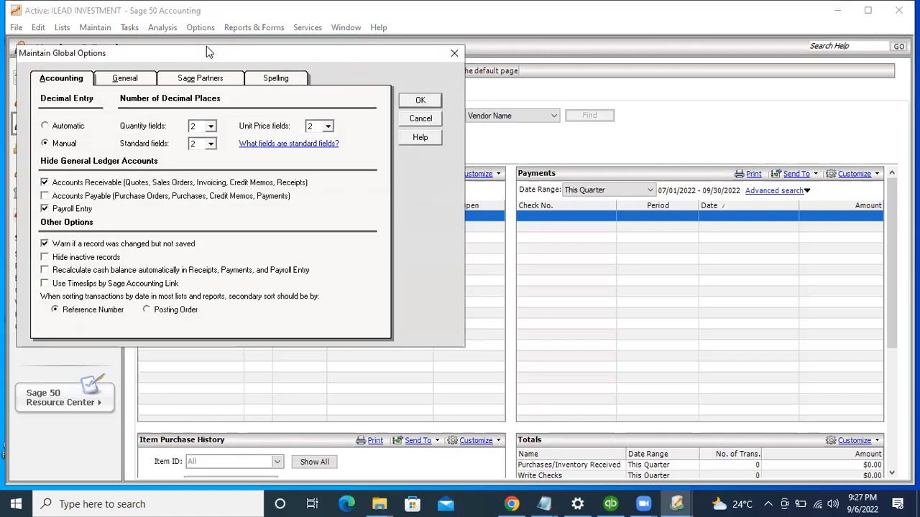
left_click(128, 78)
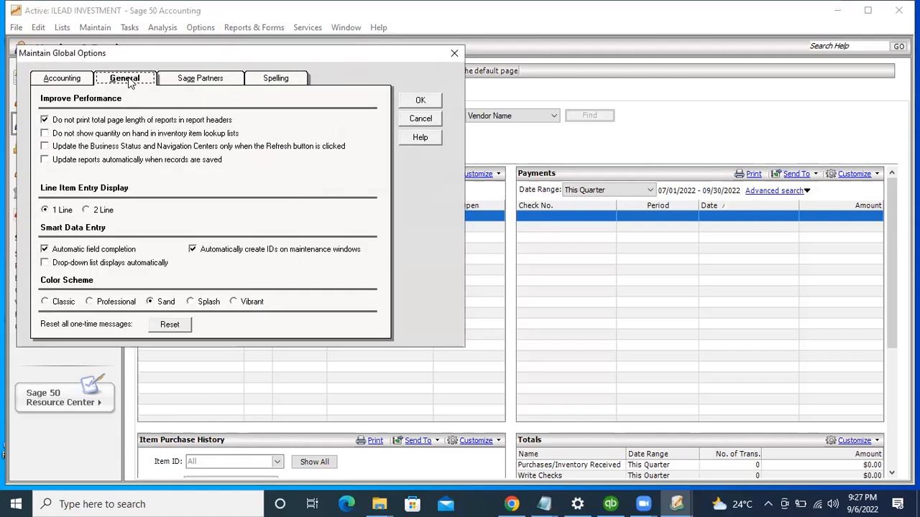
left_click(64, 79)
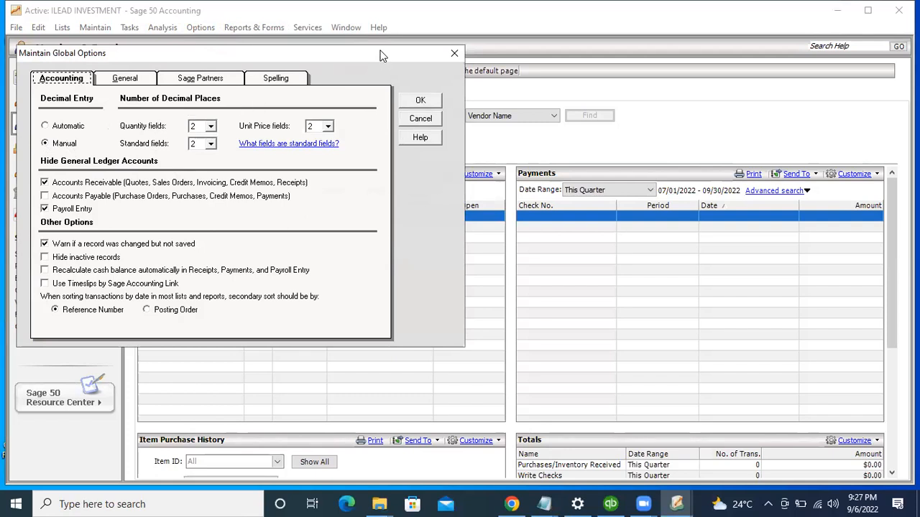
left_click_drag(382, 55, 440, 76)
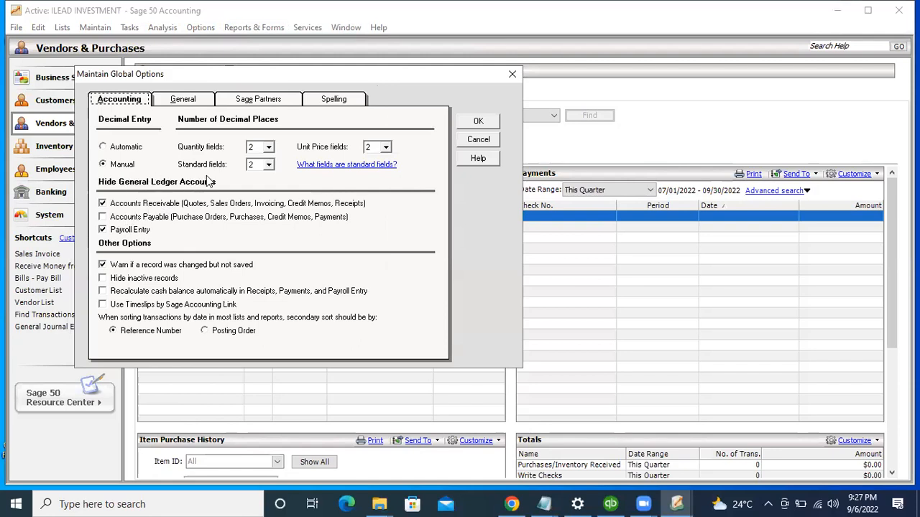
Step: Unhide Accounts Receivable and Payroll Entry accounts, enable Hide inactive records, then view General options
left_click(104, 204)
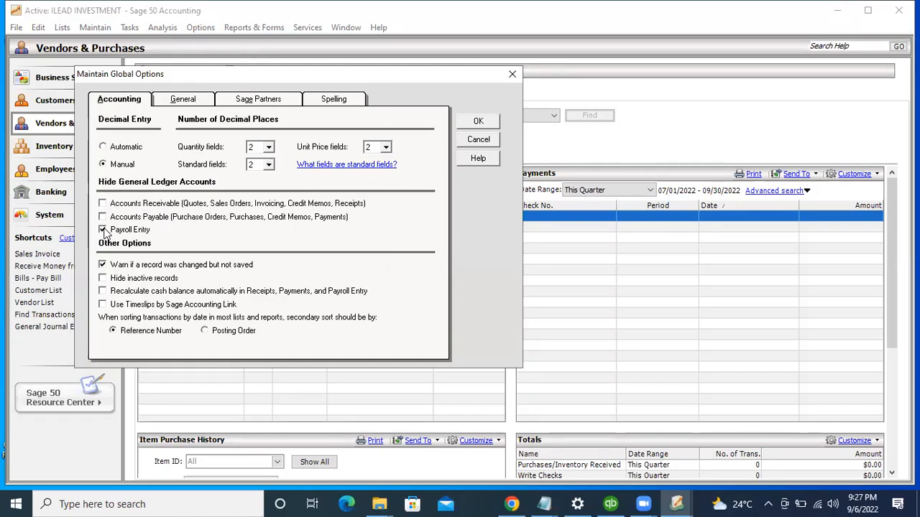
left_click(104, 230)
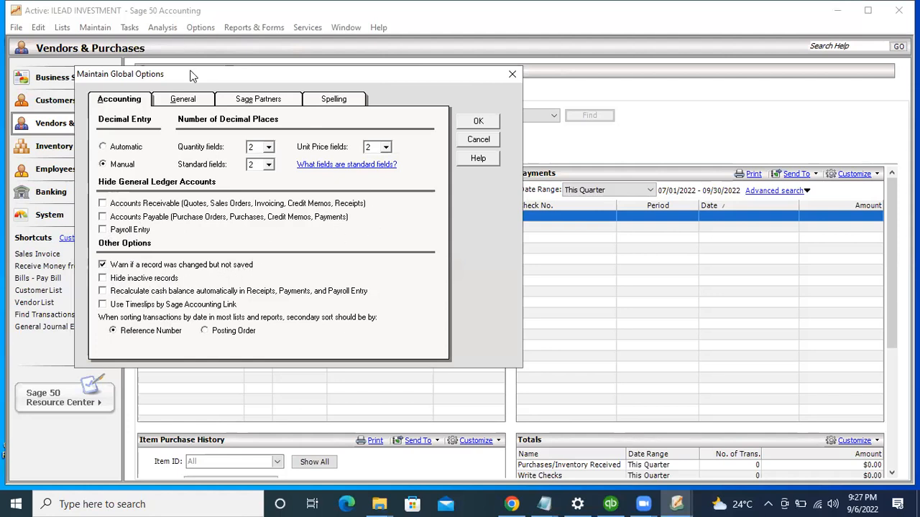
left_click_drag(191, 74, 214, 79)
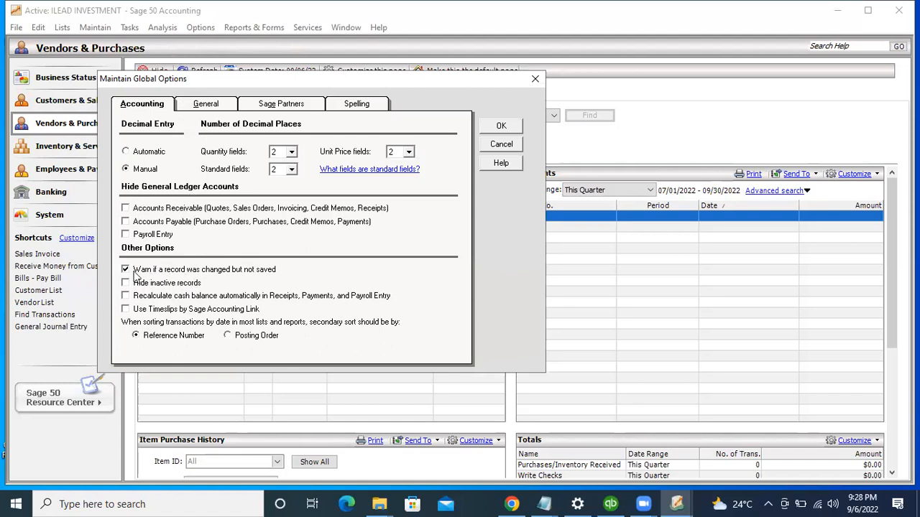
left_click(175, 286)
left_click(200, 105)
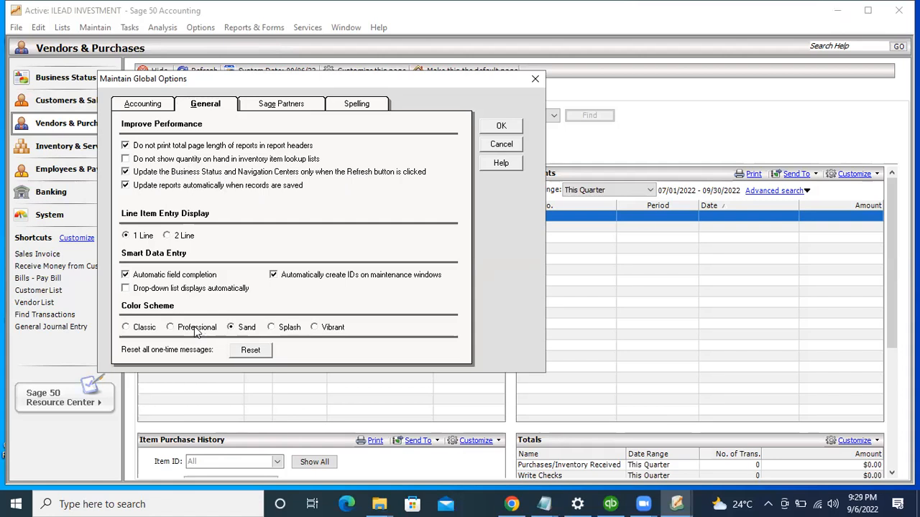
Step: Review the Sage Partners and other Global Options pages, then save the changes with OK
left_click(250, 110)
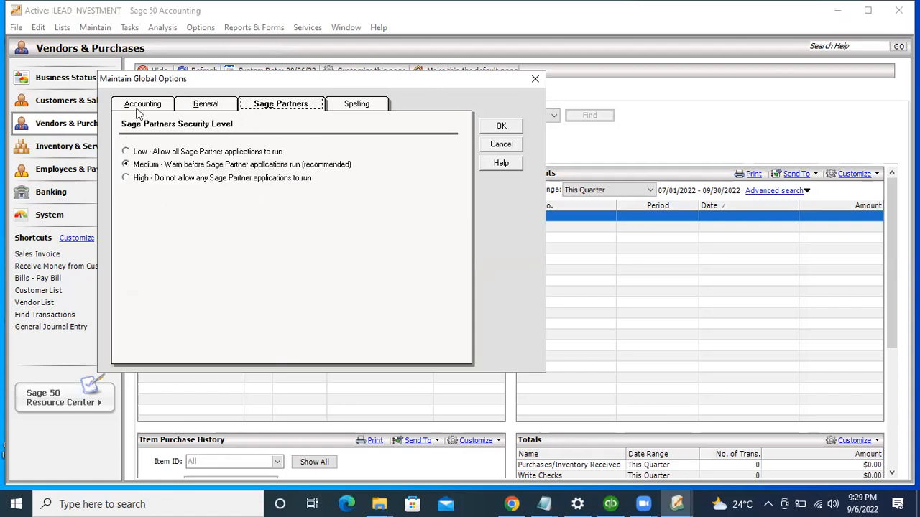
left_click(136, 110)
left_click(284, 108)
left_click(502, 126)
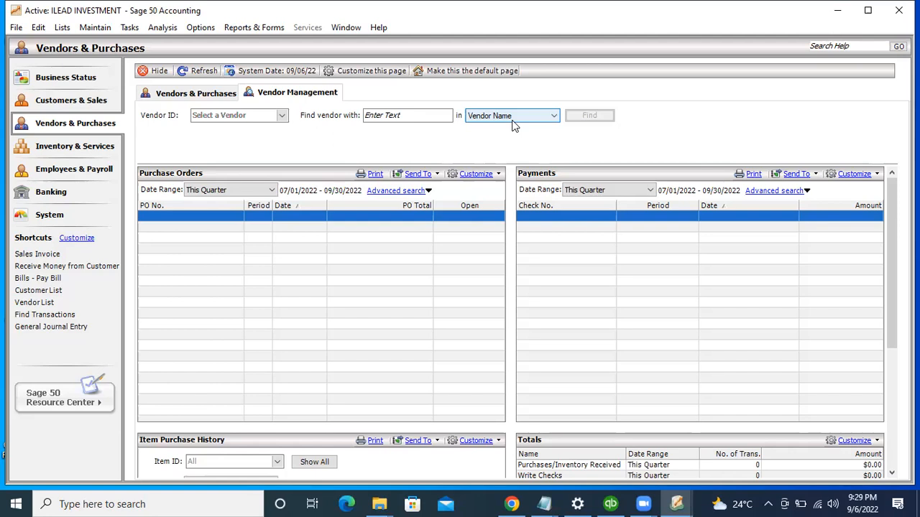
Step: Dismiss the Reports & Forms menu and reopen Options > Global to review the Accounting settings
left_click(201, 29)
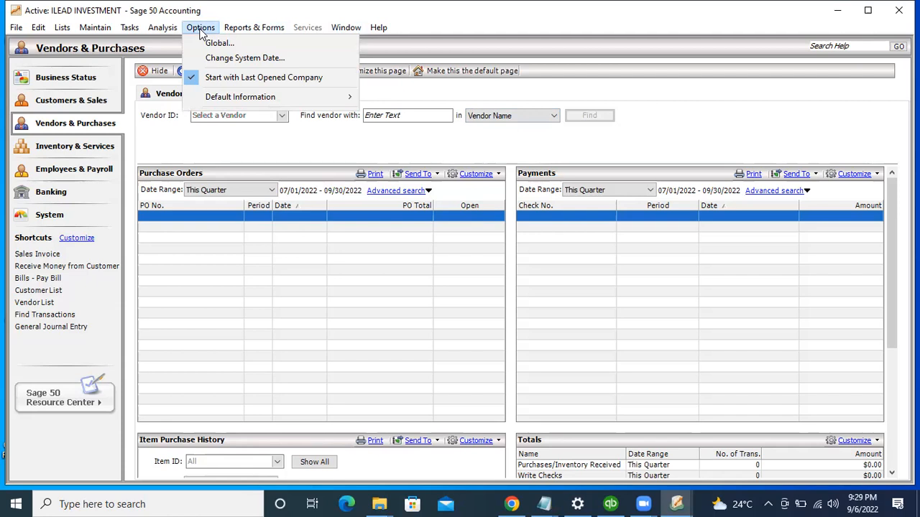
mouse_move(232, 32)
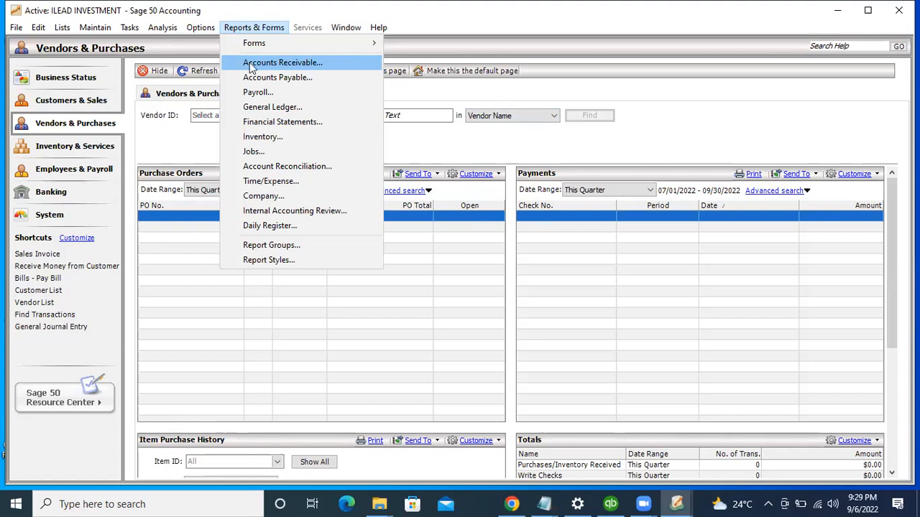
left_click(194, 133)
scroll(194, 137, "down", 3)
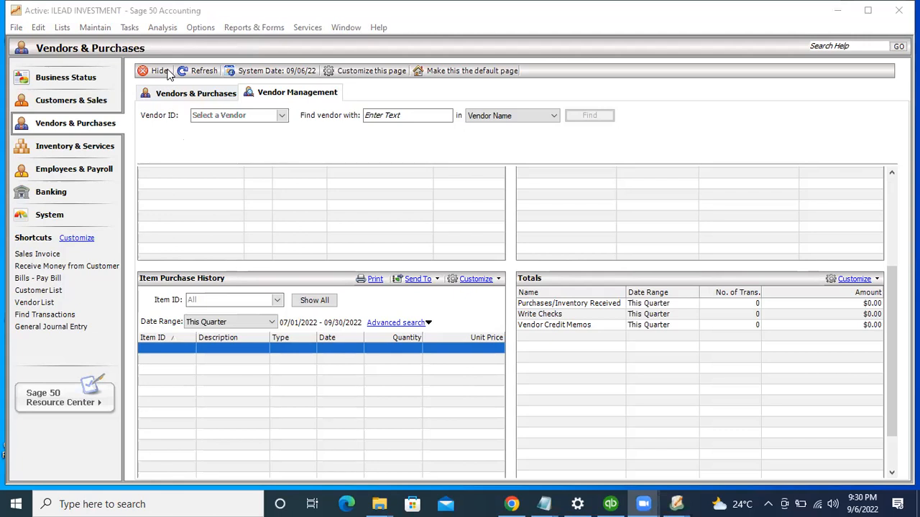
left_click(237, 151)
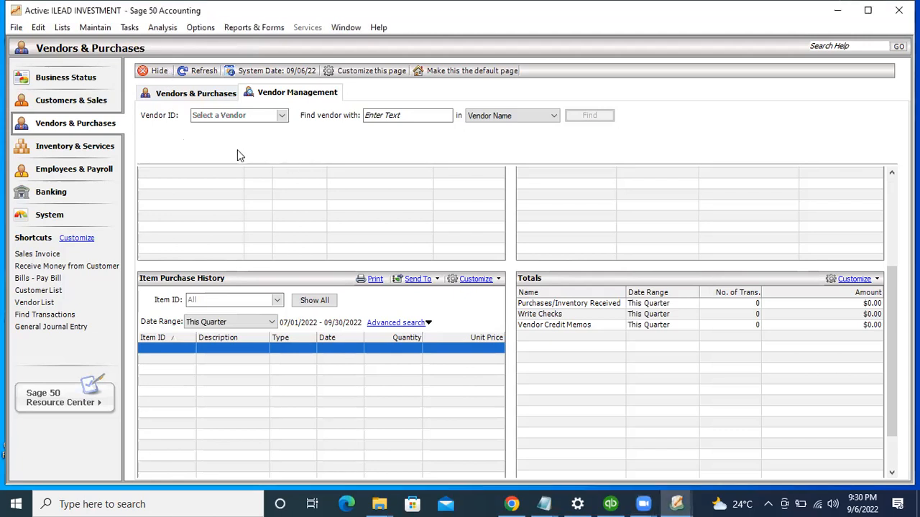
left_click(200, 28)
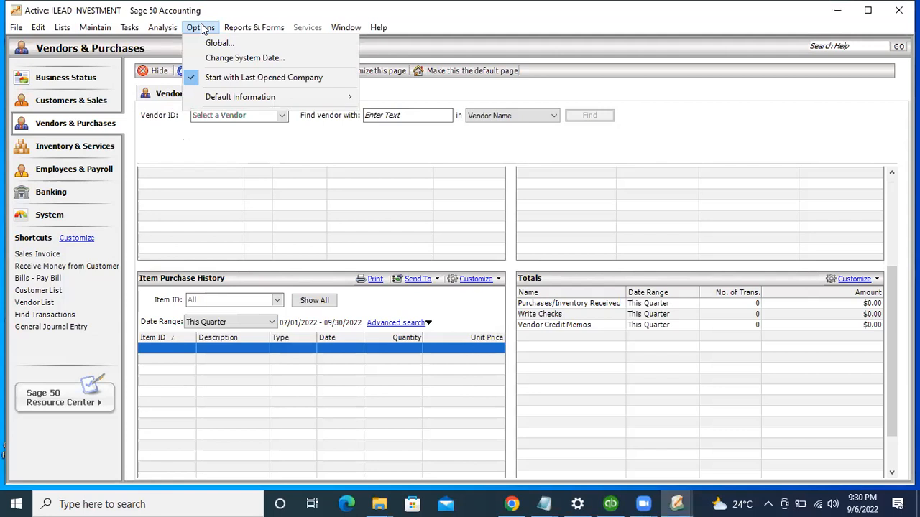
left_click(201, 43)
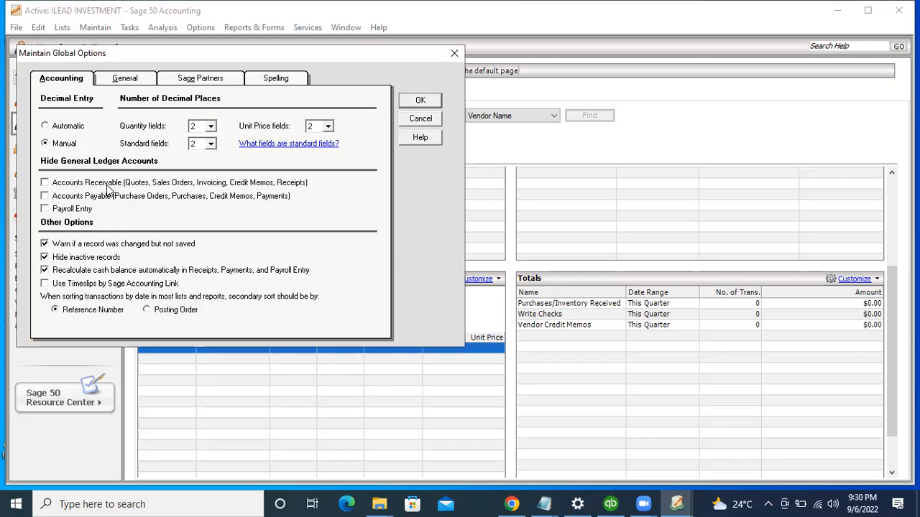
Step: Leave Accounts Receivable unhidden, keep inactive records hidden and cash recalculation on, and save
left_click(81, 182)
left_click(56, 184)
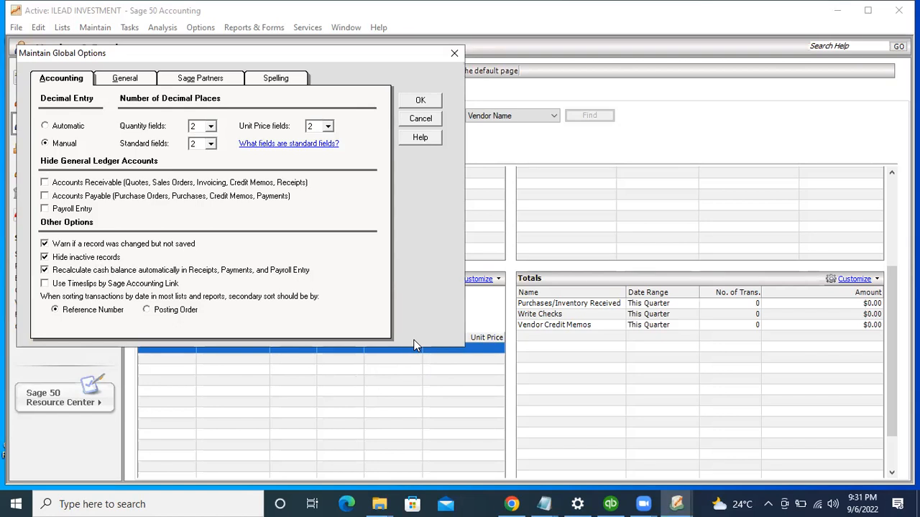
left_click(421, 101)
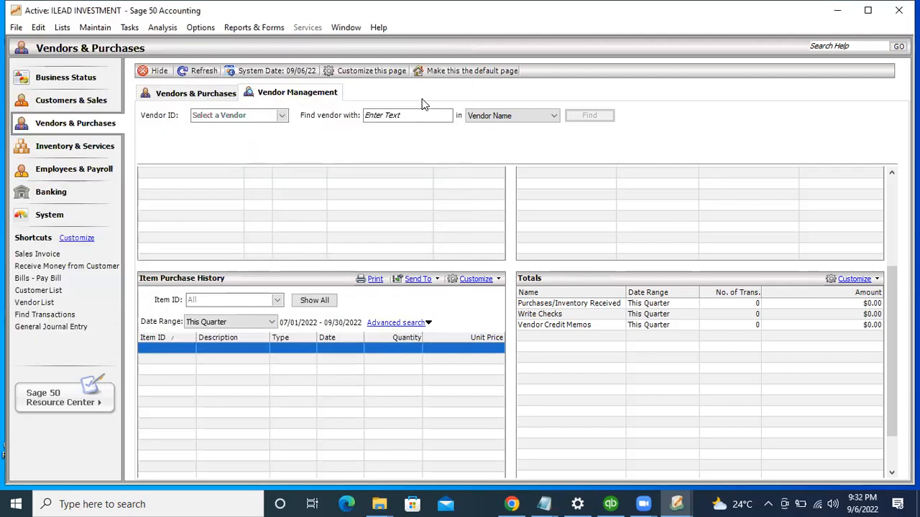
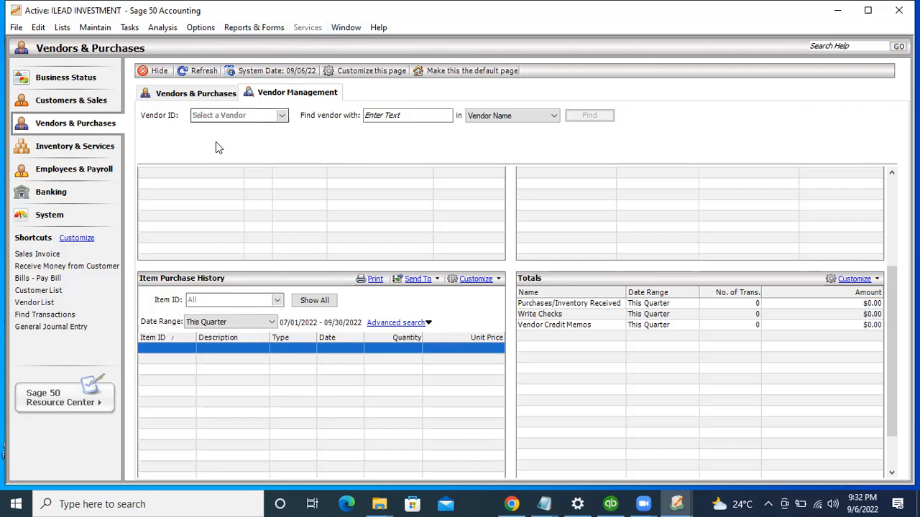
Step: Go to the System page and open Options > Change System Date, currently 09/06/22
left_click(72, 219)
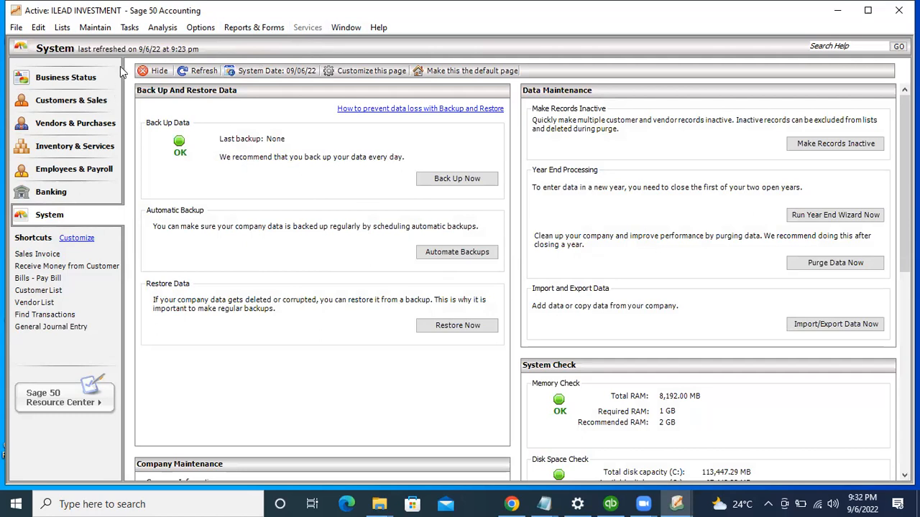
left_click(204, 28)
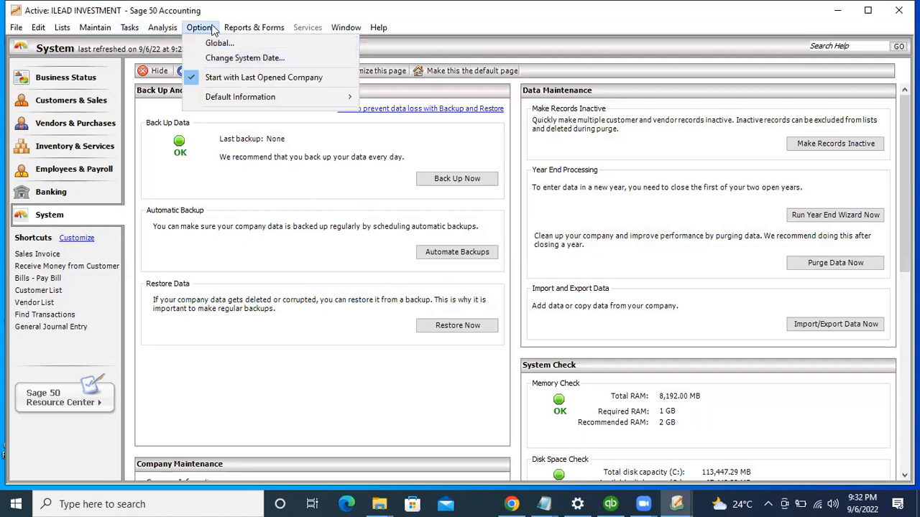
left_click(221, 58)
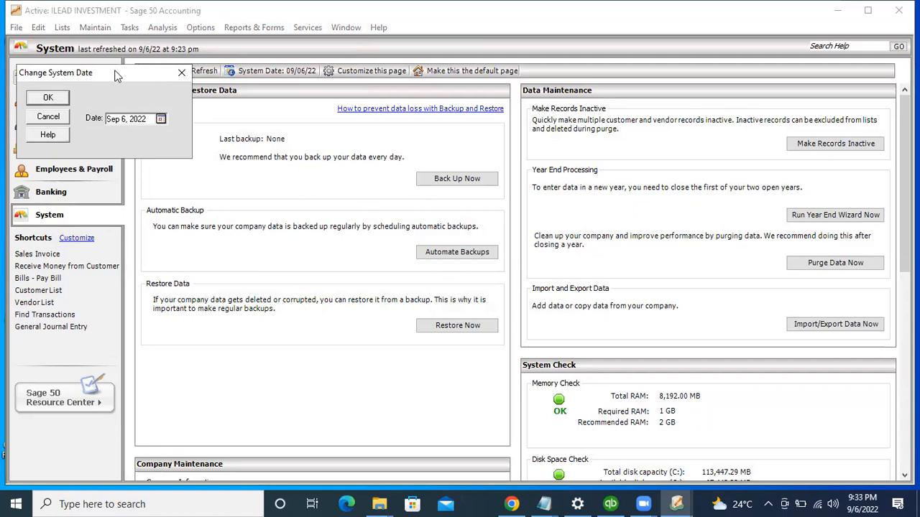
Step: Pick January 1, 2022 in the calendar as the new system date, replacing 09/06/22
left_click_drag(118, 75, 340, 203)
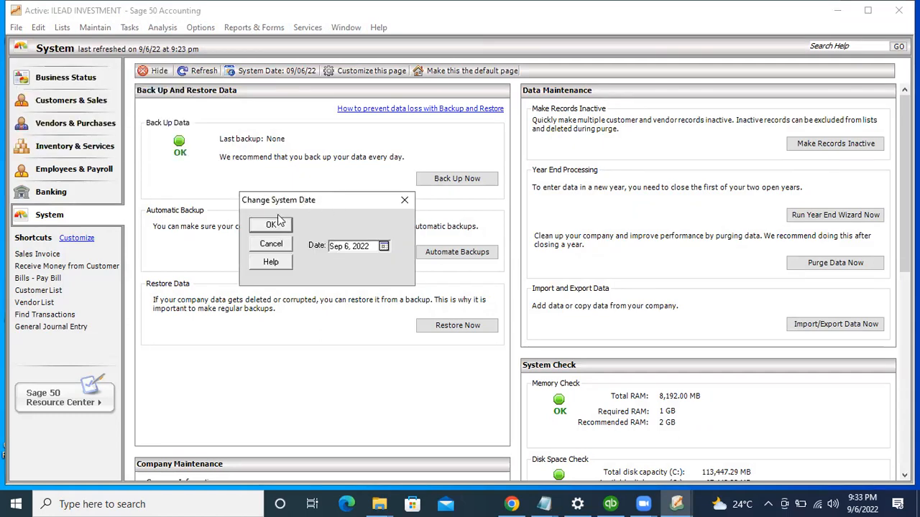
left_click(385, 246)
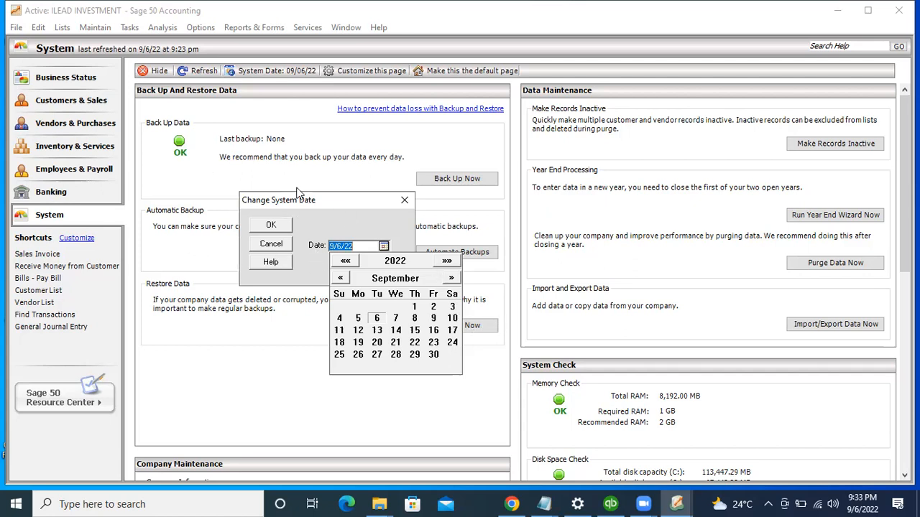
left_click(342, 279)
left_click(342, 278)
left_click(342, 279)
left_click(342, 279)
left_click(342, 279)
left_click(342, 278)
left_click(342, 279)
left_click(342, 279)
left_click(342, 279)
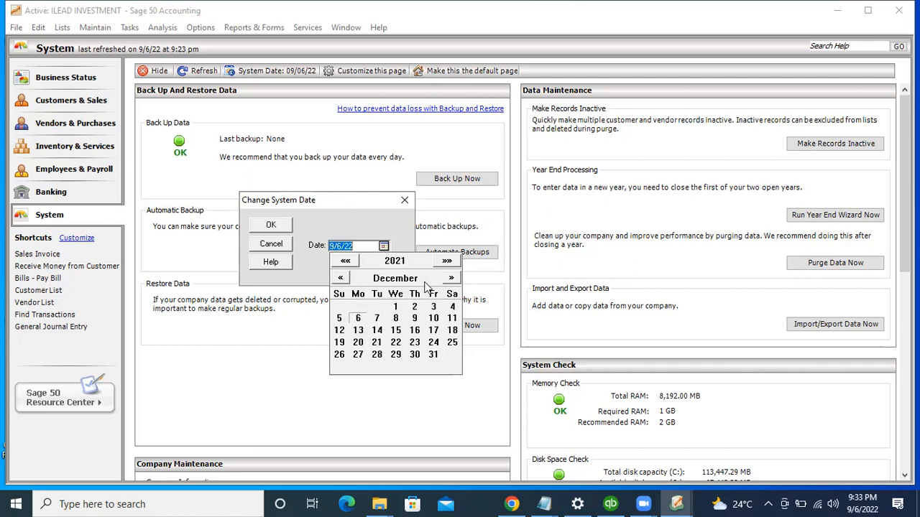
left_click(456, 279)
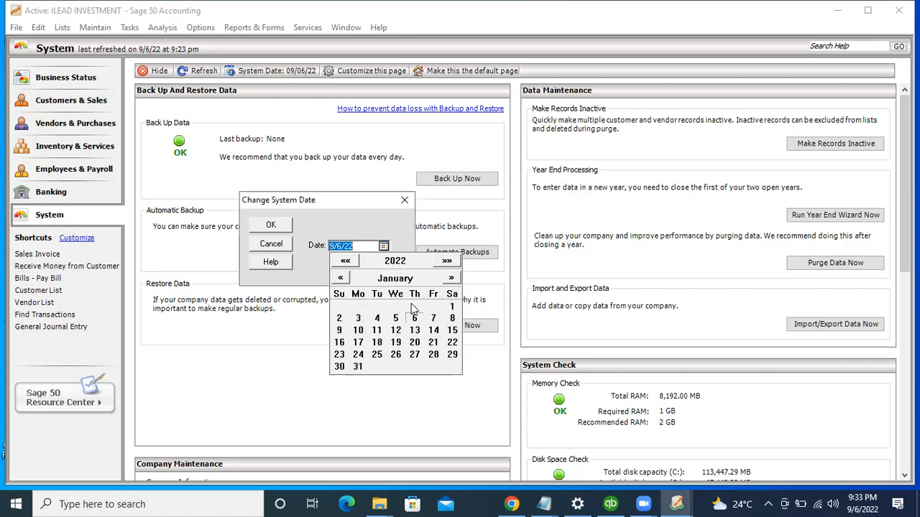
left_click(455, 307)
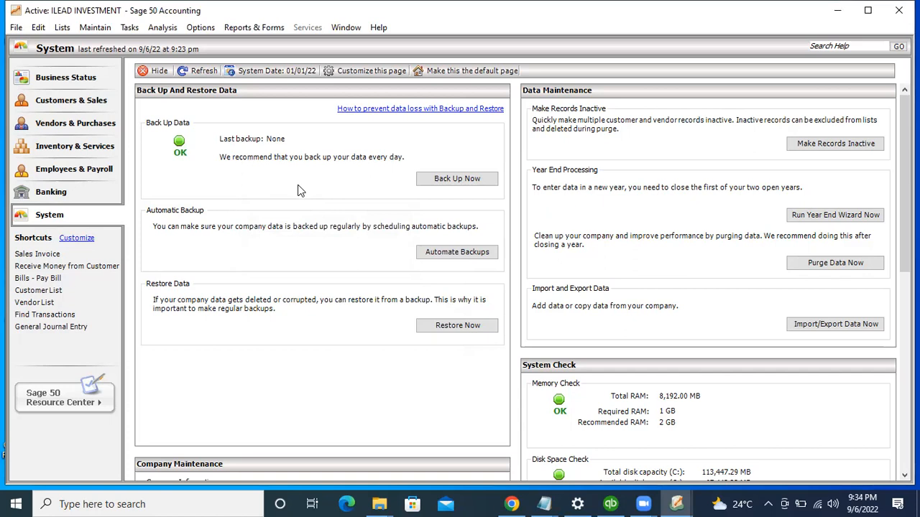
Step: Open Import/Export Data to list the Accounts Receivable templates like Sales Journal and Customer List
left_click(201, 27)
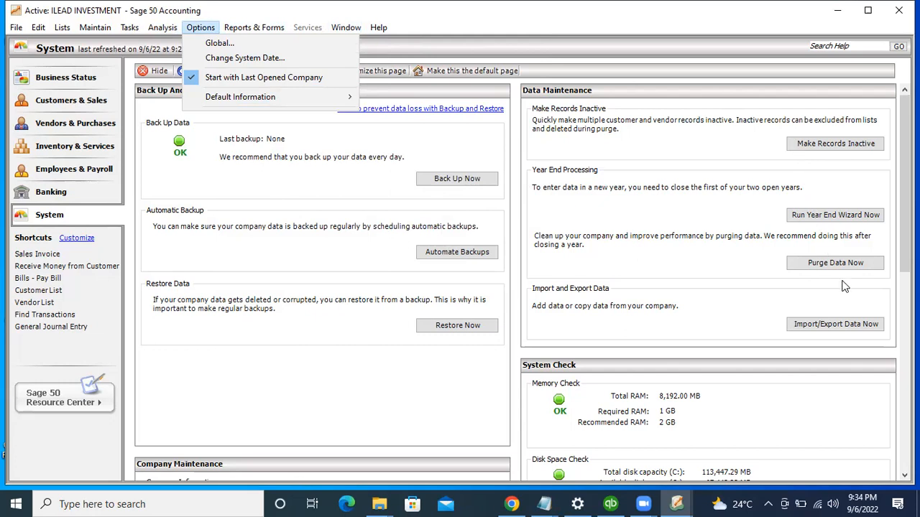
left_click(834, 324)
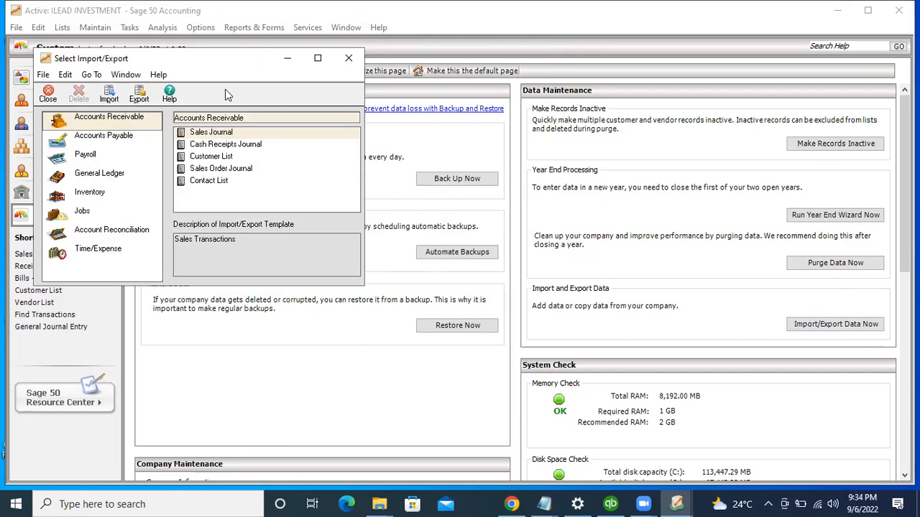
Step: Reopen Select Import/Export and browse the Accounts Payable, Account Reconciliation and Payroll templates
left_click(287, 58)
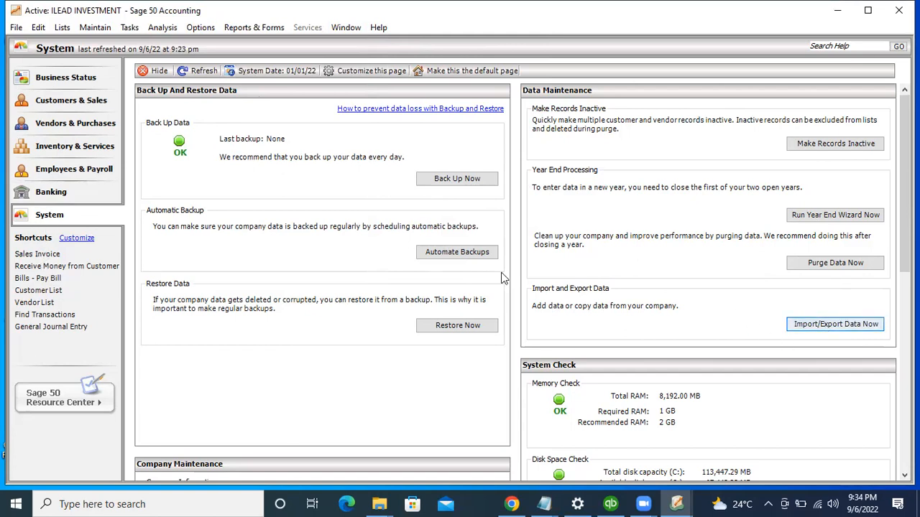
left_click(815, 329)
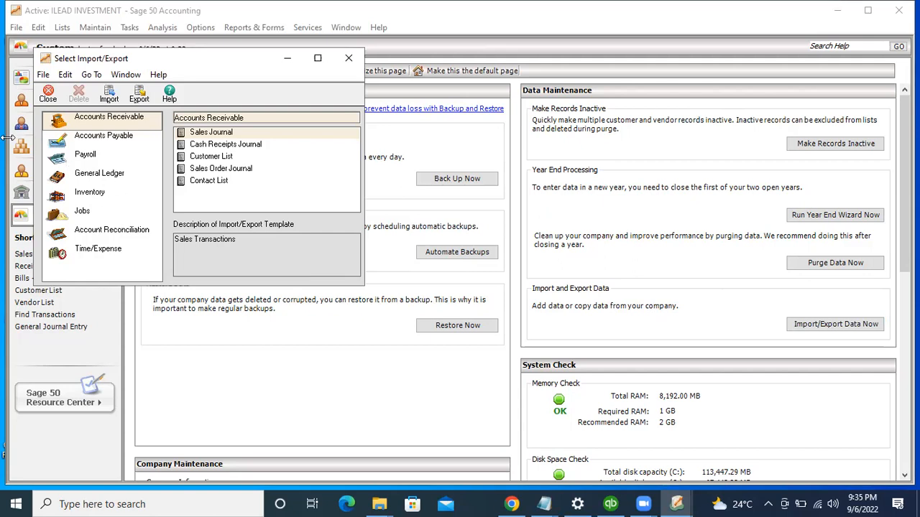
left_click(81, 140)
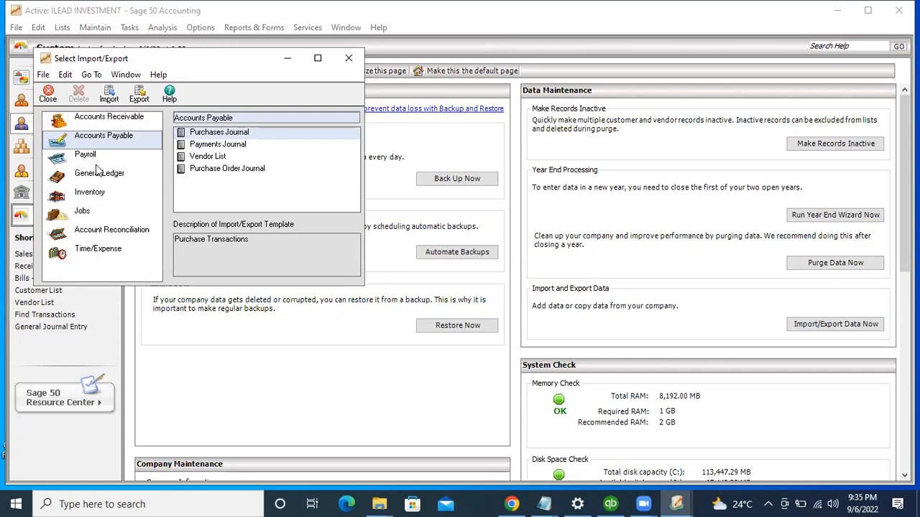
left_click(94, 232)
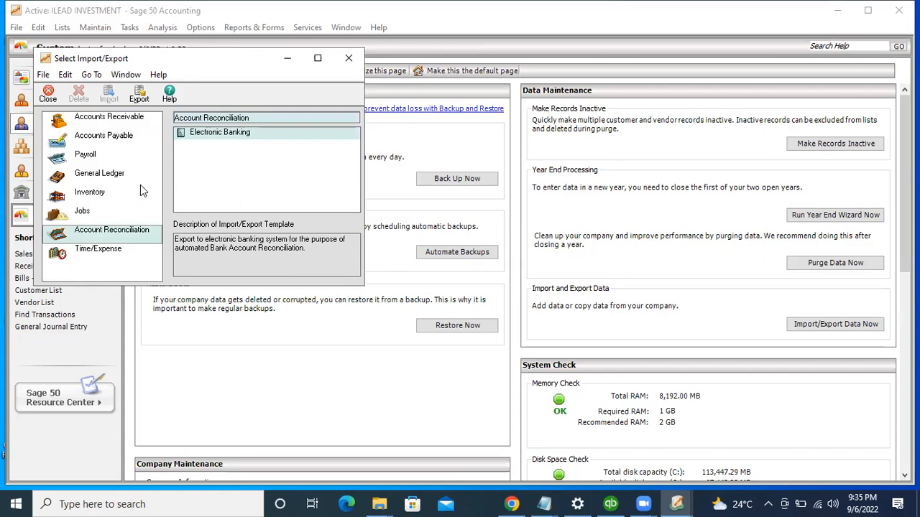
left_click(121, 157)
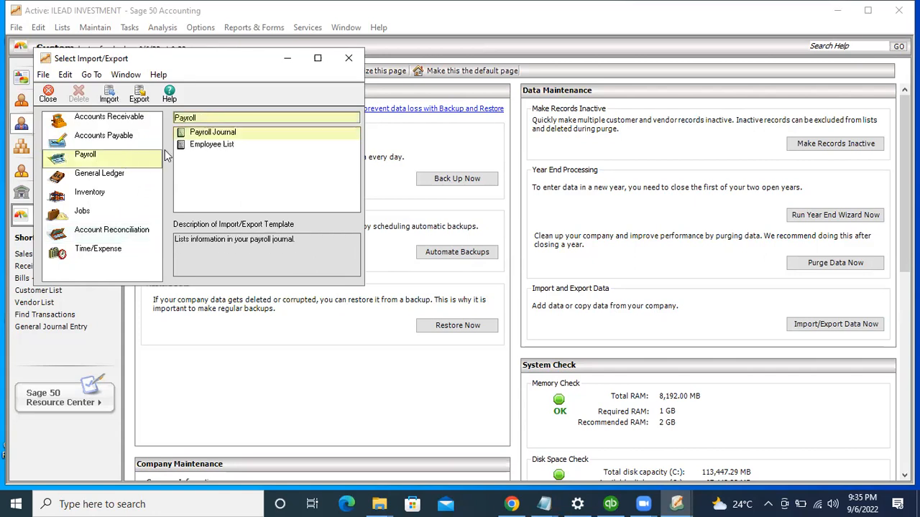
Step: Select the Payroll Employee List template and start an import with it
left_click(213, 135)
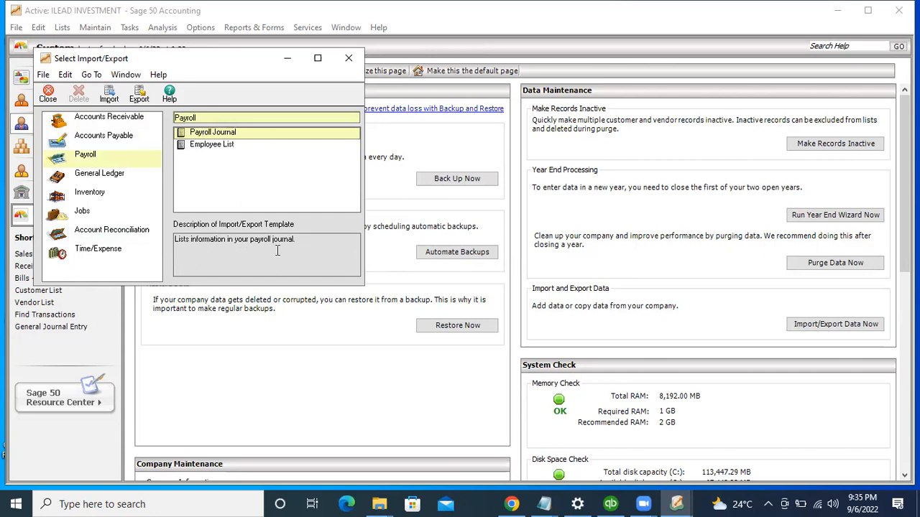
left_click(43, 76)
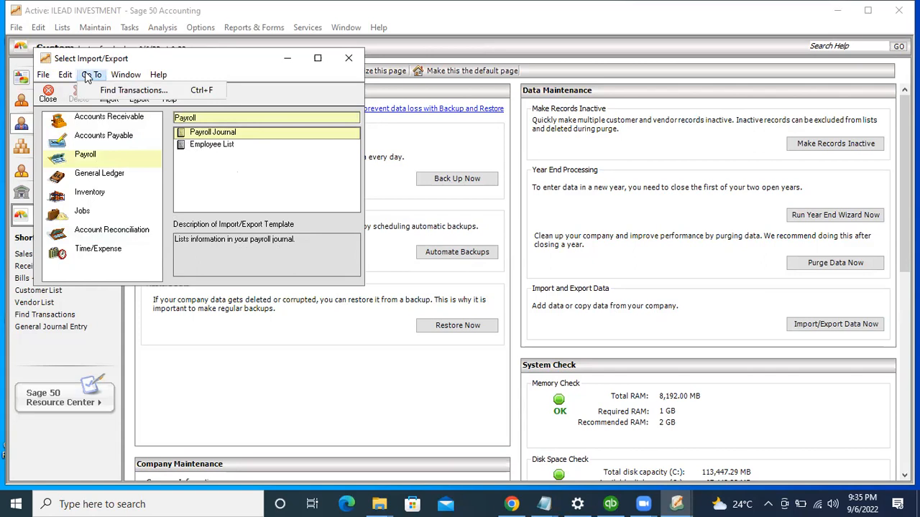
mouse_move(126, 74)
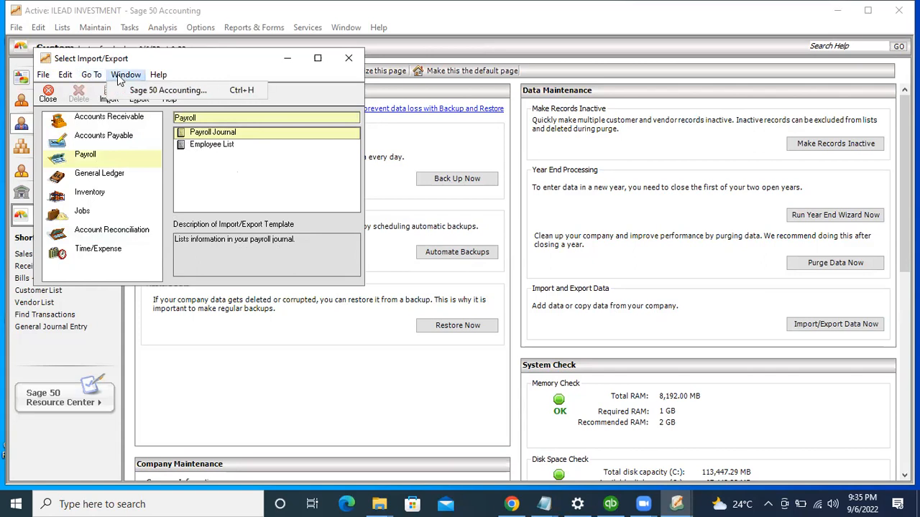
left_click(185, 145)
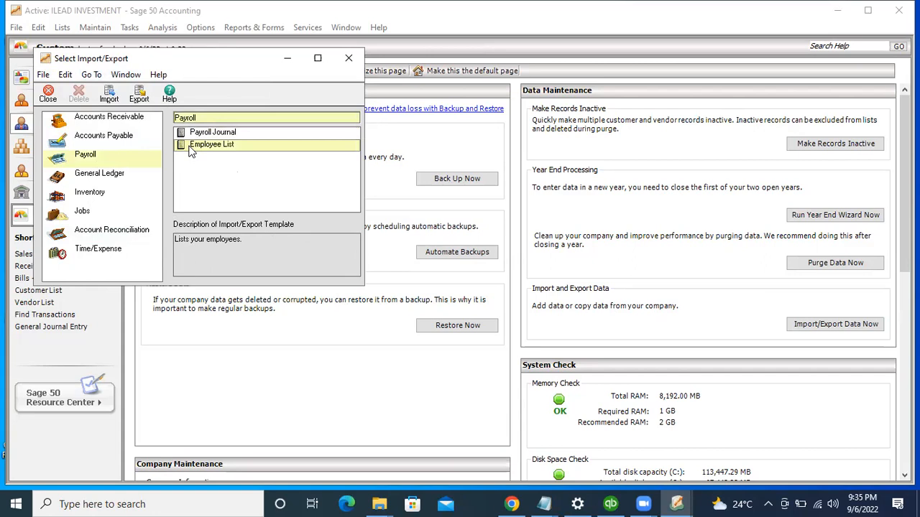
left_click(109, 96)
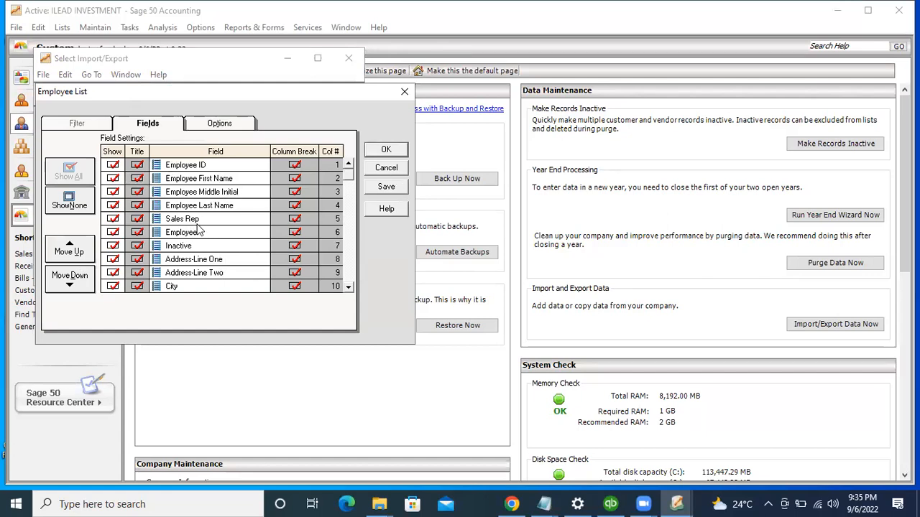
Step: Uncheck Show for the Sales Rep and Inactive employee list fields
left_click(292, 222)
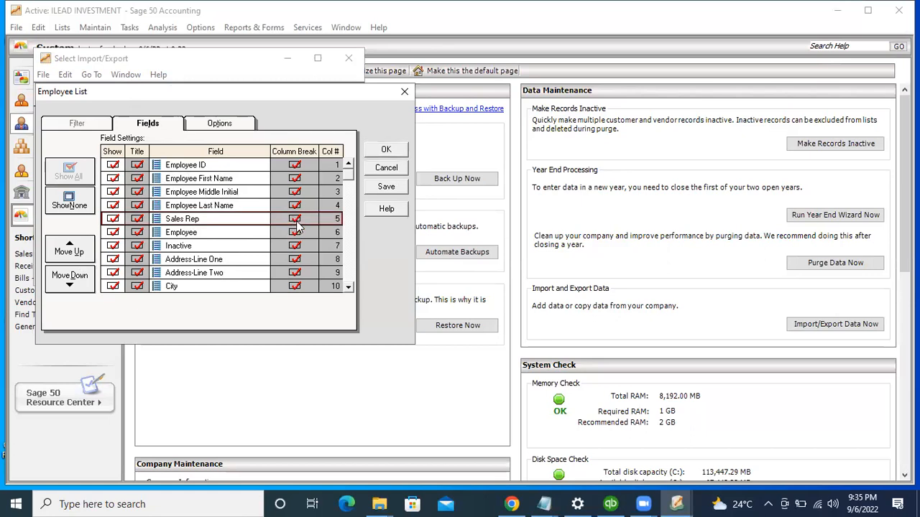
left_click(114, 219)
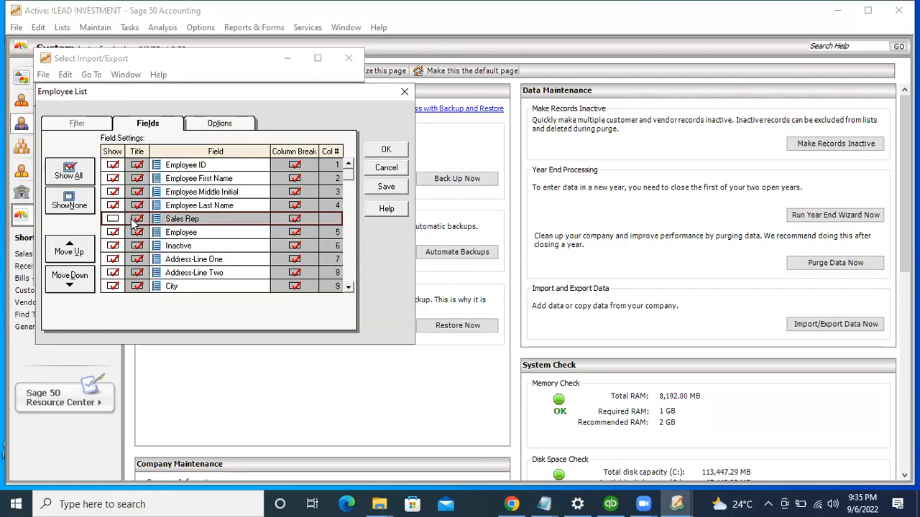
left_click(111, 232)
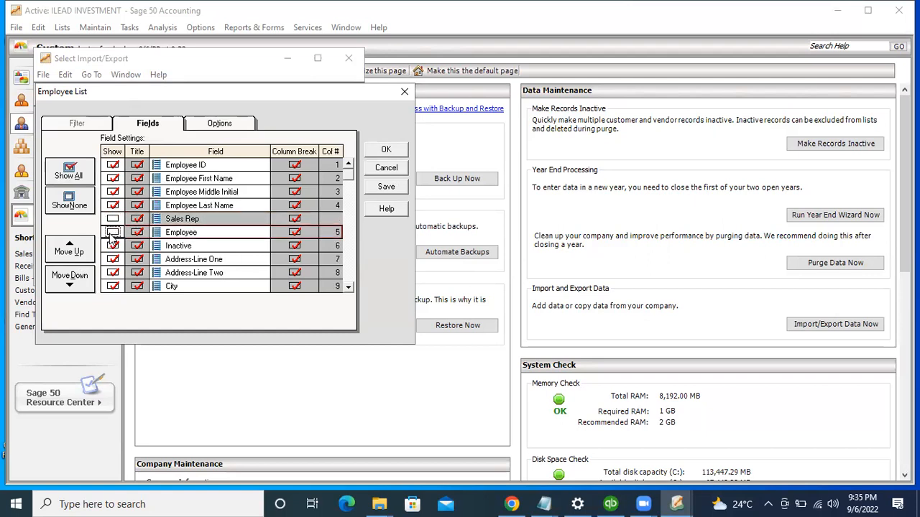
left_click(112, 232)
left_click(114, 246)
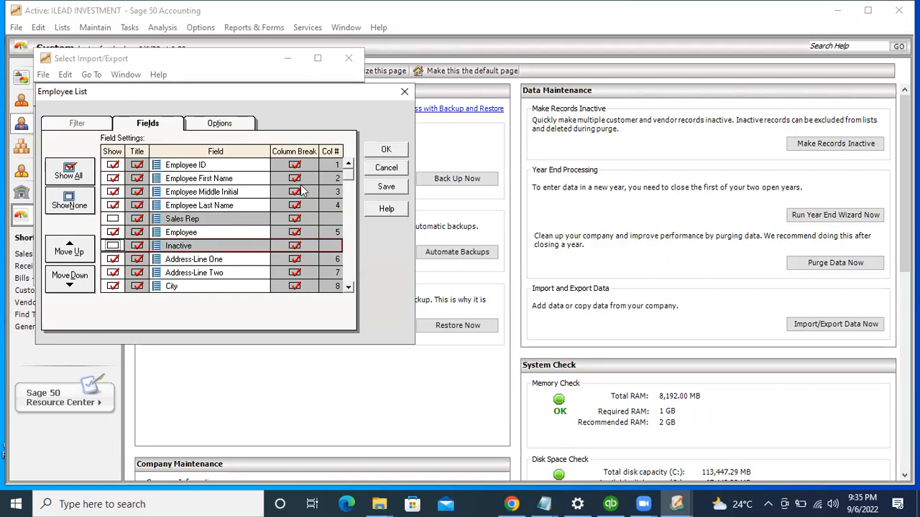
Step: Confirm the fields, decline the backup prompt, close the import and minimize Select Import/Export
left_click(370, 150)
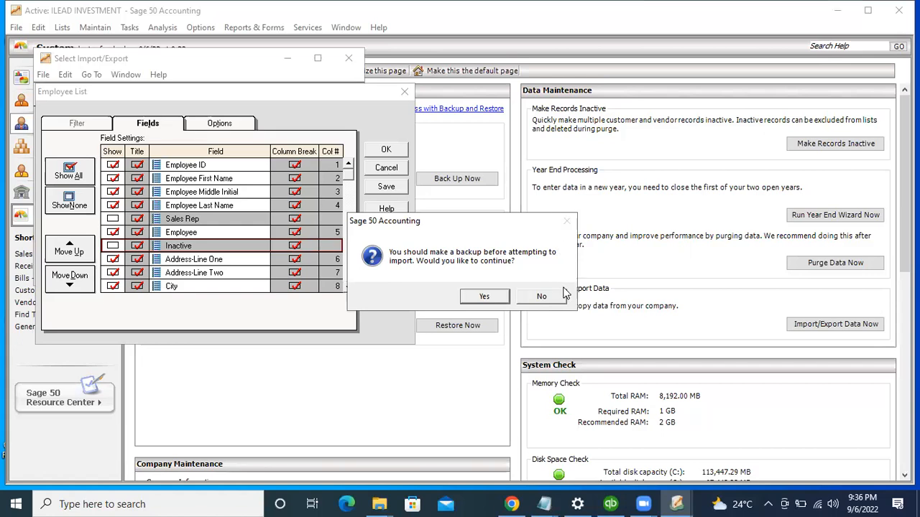
left_click(540, 296)
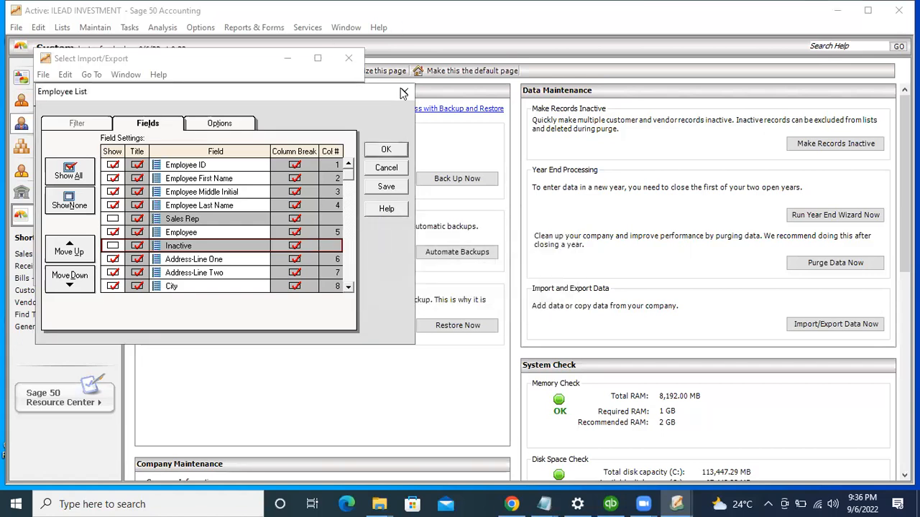
key("Escape")
left_click(290, 63)
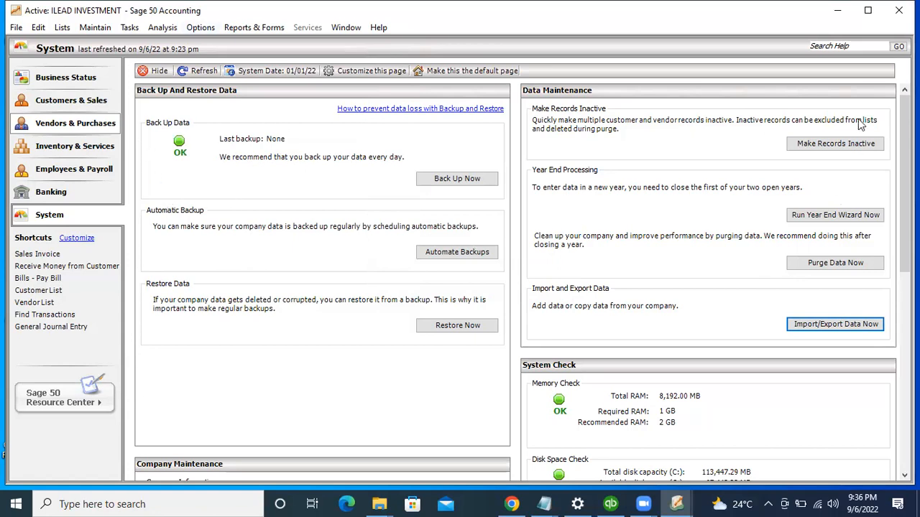
Step: Maximize the Sage 50 window and browse the File, Tasks and Analysis menus
left_click(866, 11)
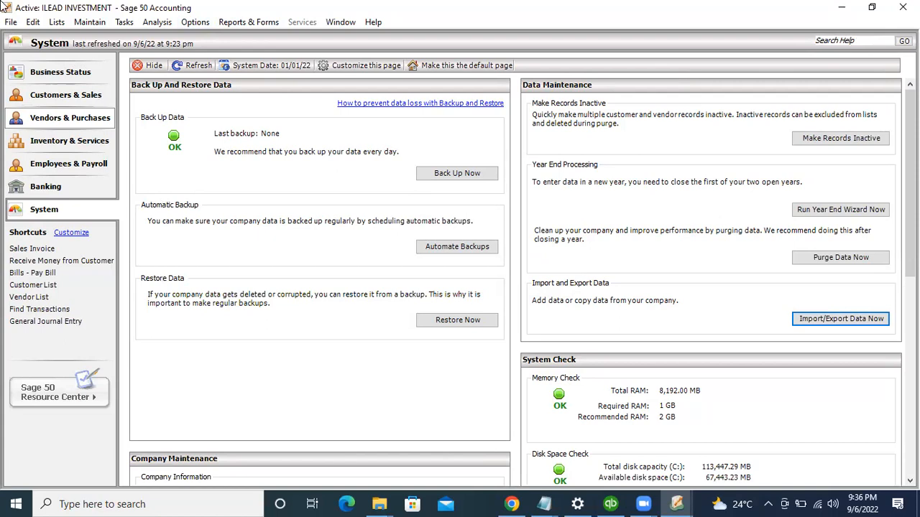
left_click(11, 22)
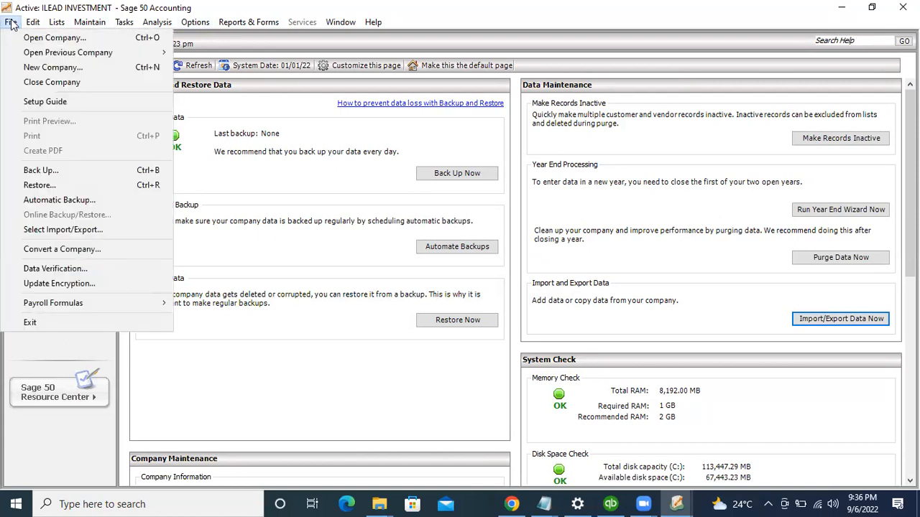
mouse_move(126, 29)
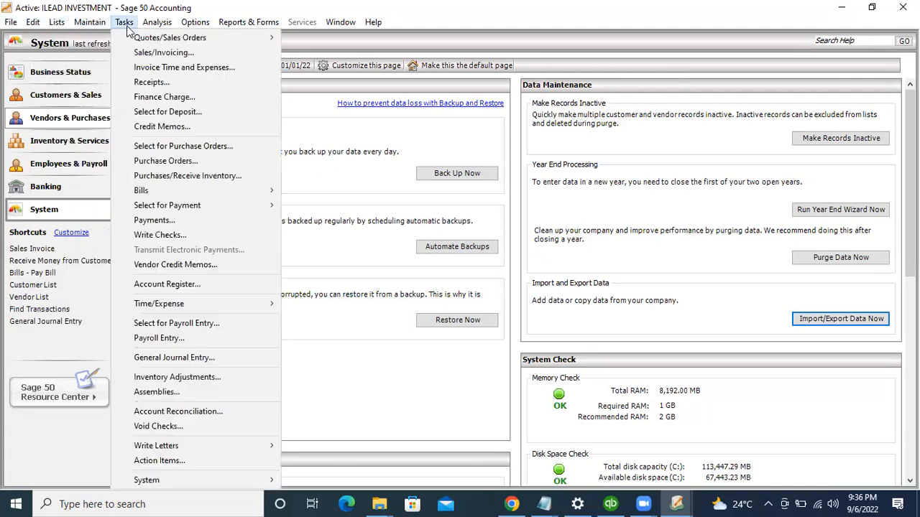
mouse_move(157, 22)
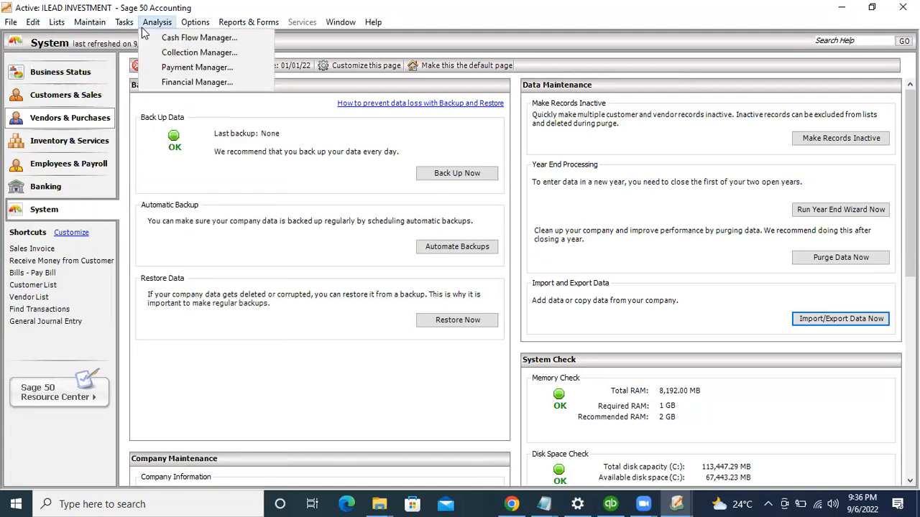
left_click(305, 26)
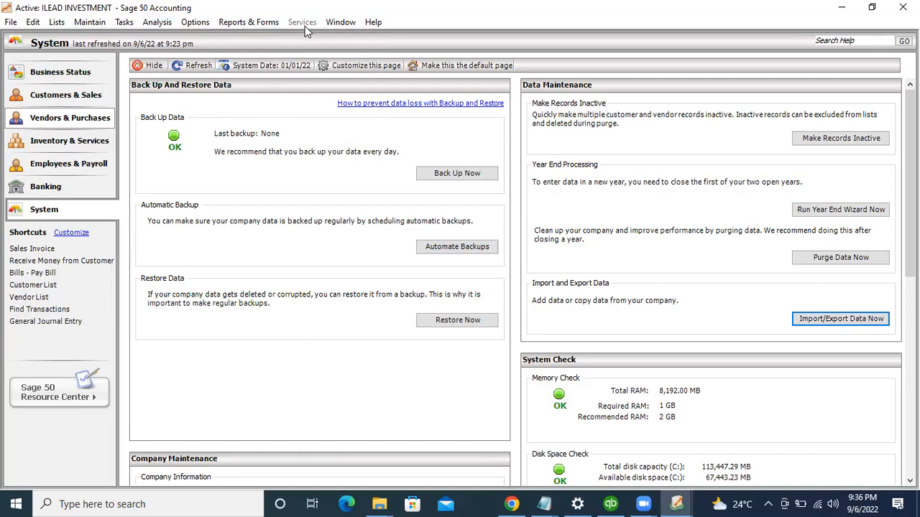
Step: Browse the Help, Options and Maintain menus
left_click(368, 27)
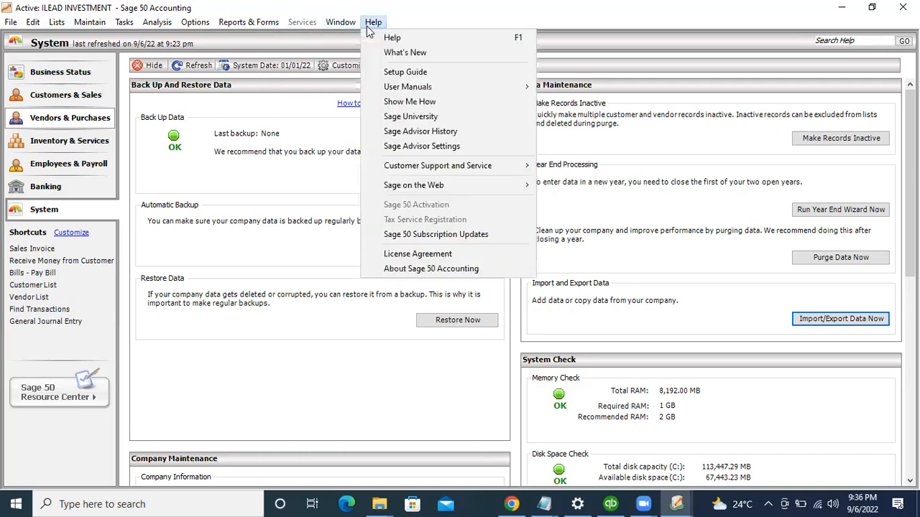
mouse_move(163, 28)
mouse_move(193, 33)
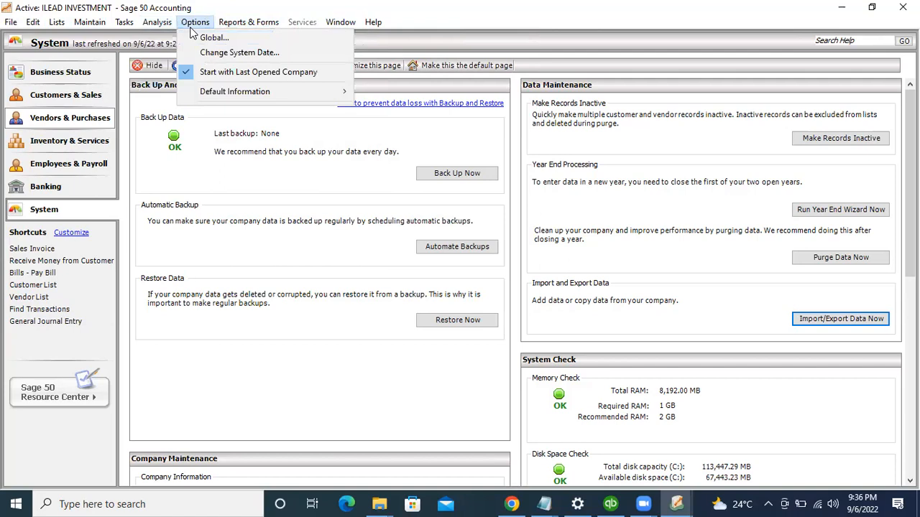
mouse_move(127, 24)
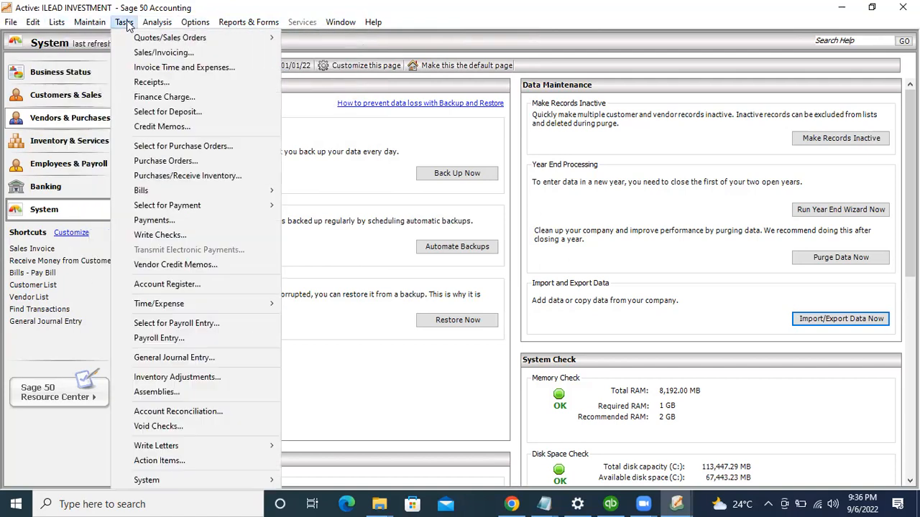
mouse_move(87, 25)
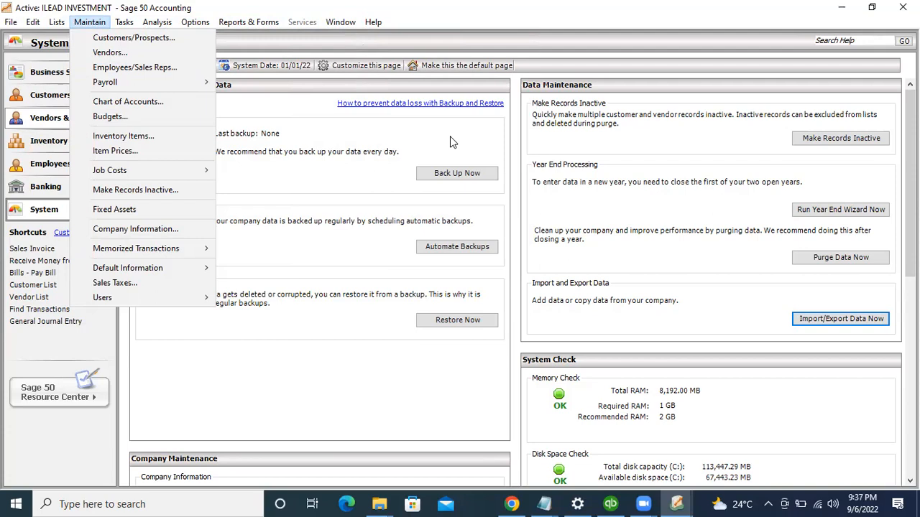
left_click(451, 142)
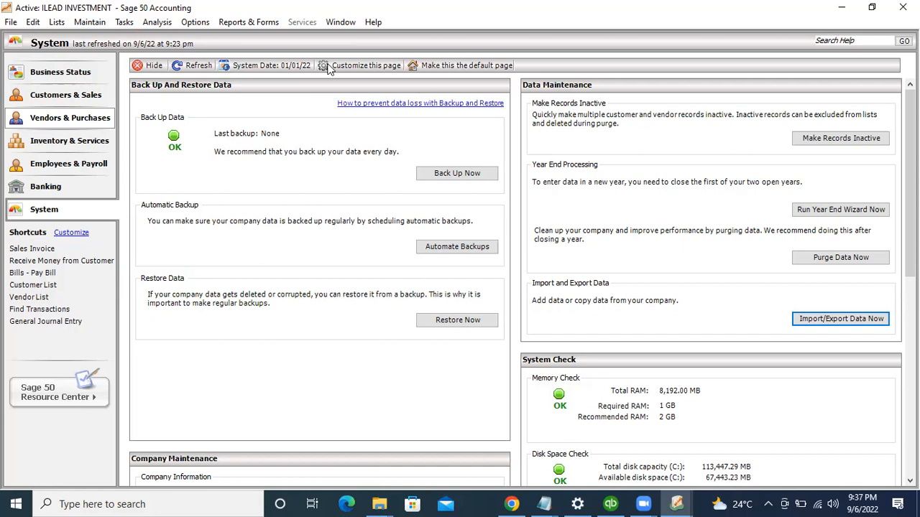
left_click(89, 22)
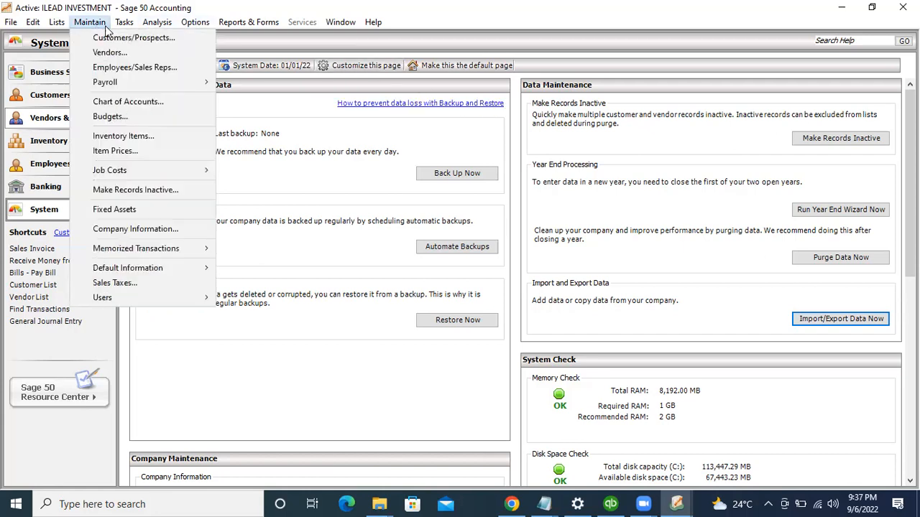
left_click(125, 22)
mouse_move(88, 24)
left_click(244, 251)
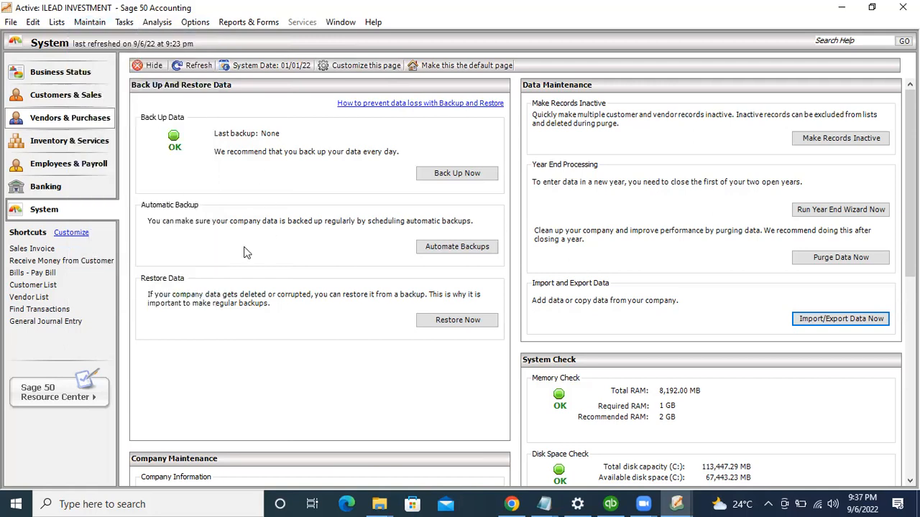
left_click(86, 24)
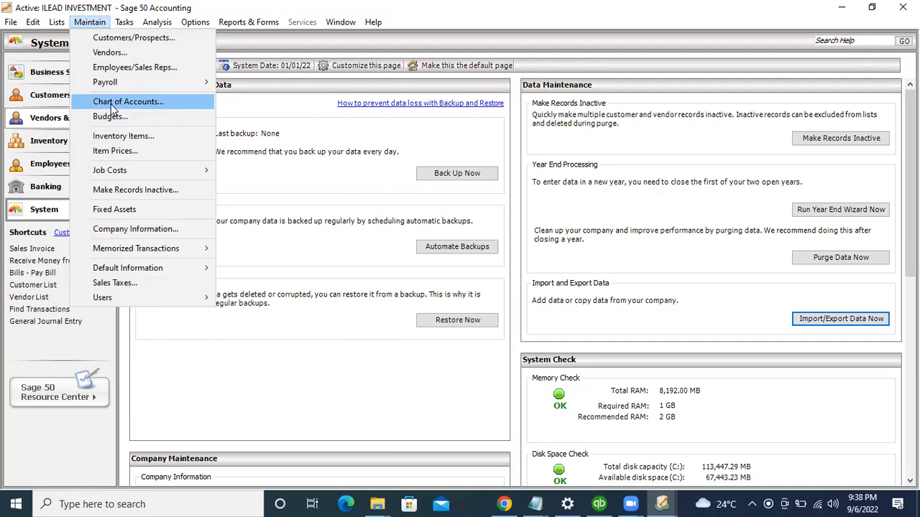
Step: Open Maintain > Chart of Accounts and drag its window to the right
left_click(113, 105)
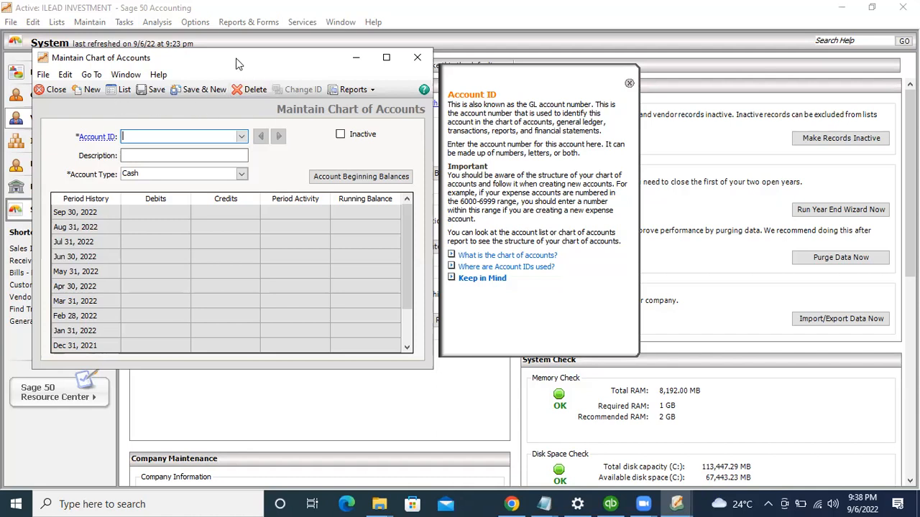
left_click_drag(239, 63, 363, 58)
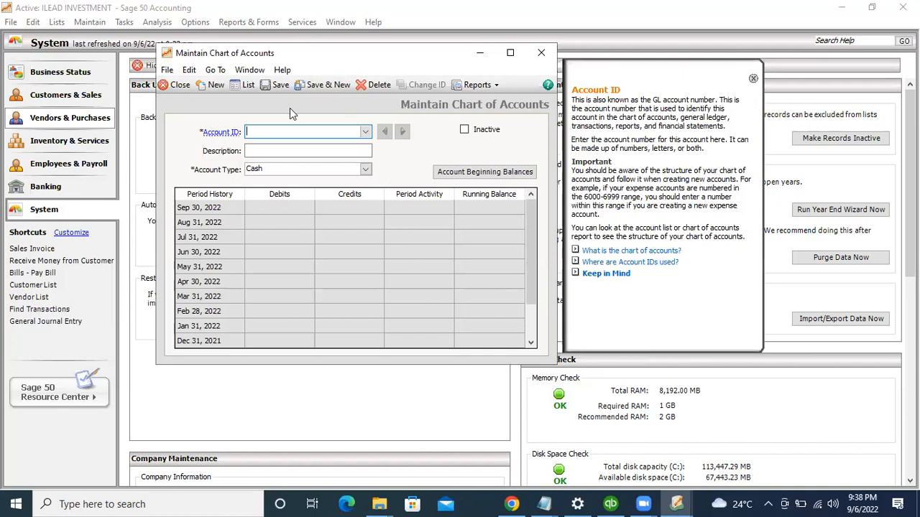